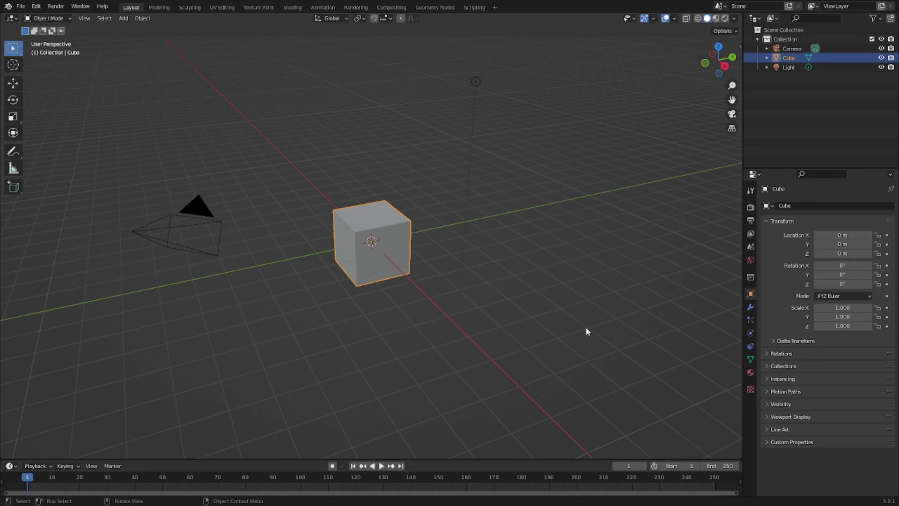
# - Delete the default camera, cube and light, and add a plane mesh at the origin
pyautogui.moveTo(625, 383); pyautogui.dragTo(168, 70)
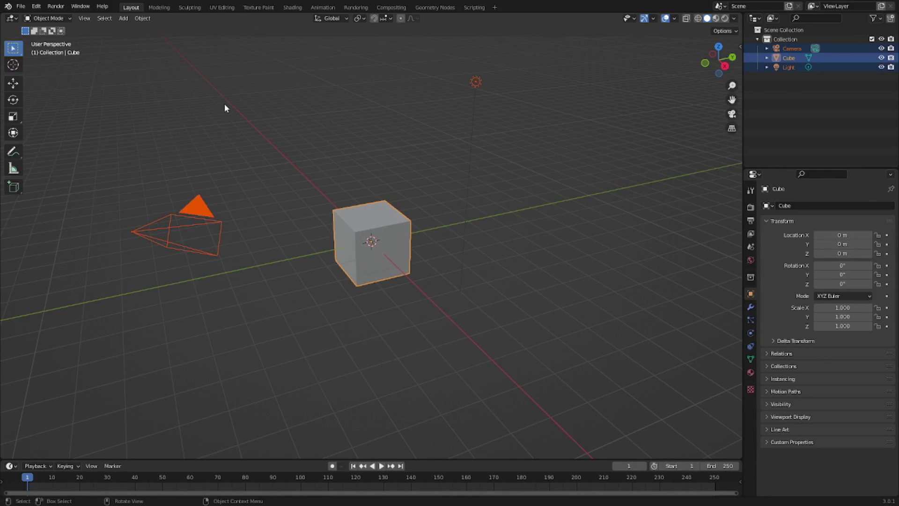
pyautogui.press('Delete')
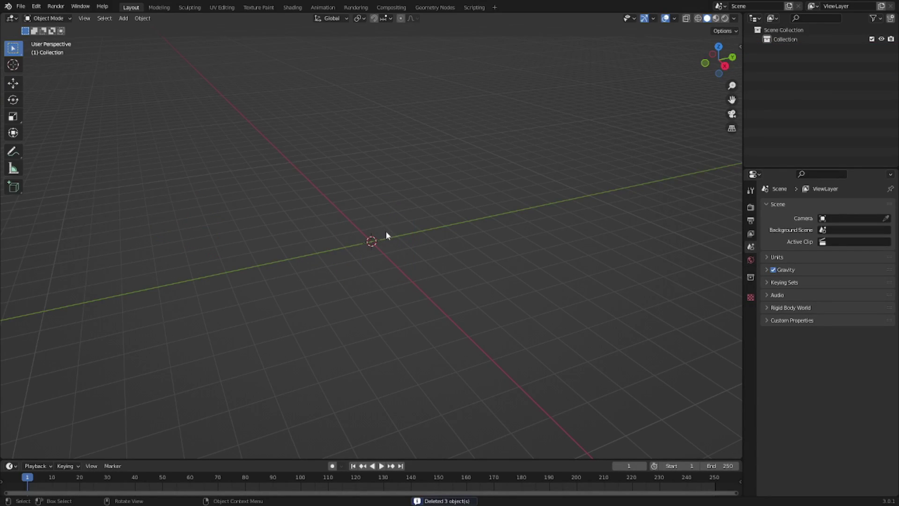
pyautogui.hotkey('shift', 'a')
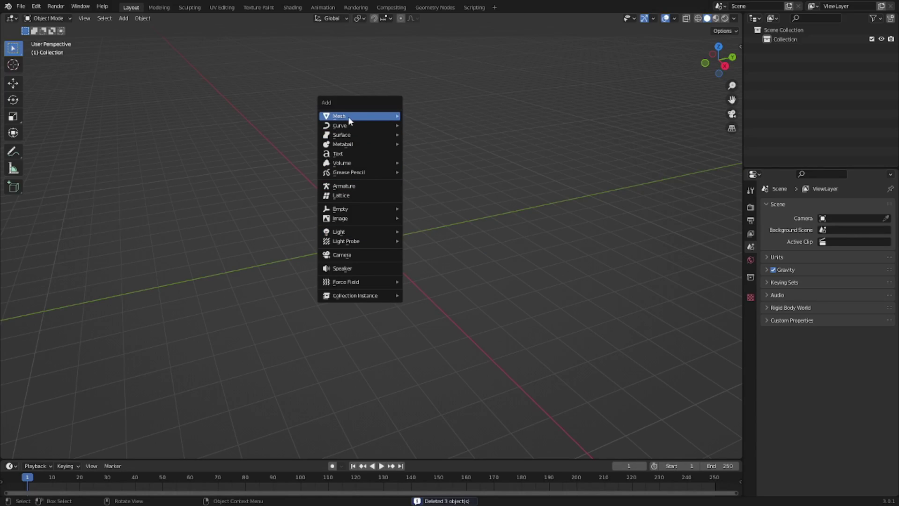
pyautogui.moveTo(341, 116)
pyautogui.press('Escape')
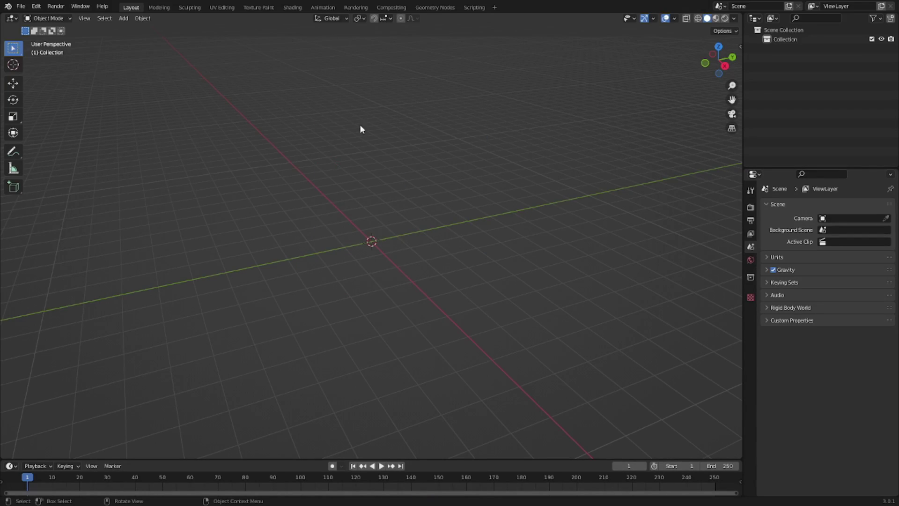
pyautogui.hotkey('shift', 'a')
pyautogui.moveTo(328, 53)
pyautogui.click(420, 53)
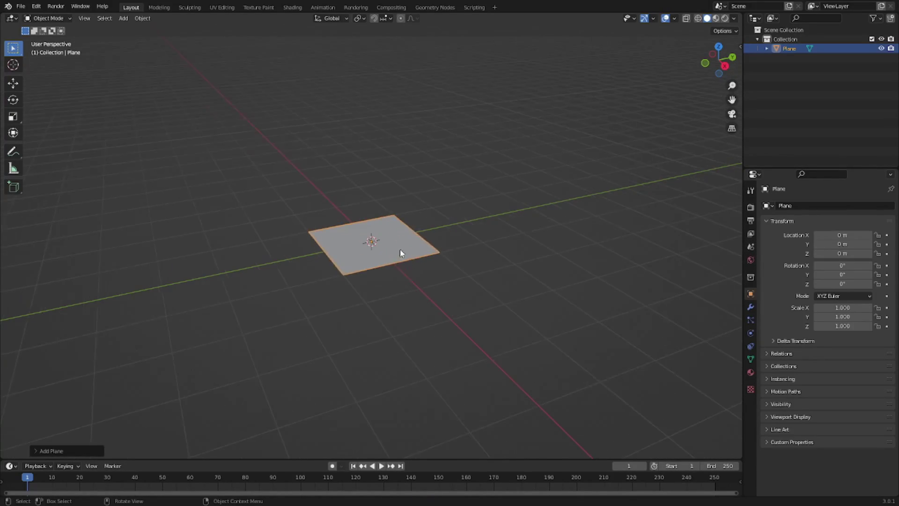
# - Rotate the plane 90° about the X axis to stand it upright
pyautogui.moveTo(400, 249); pyautogui.dragTo(520, 227, button='middle')
pyautogui.write('rx90')
pyautogui.press('Return')
pyautogui.scroll(3, 471, 242)
pyautogui.press('s')
pyautogui.press('x')
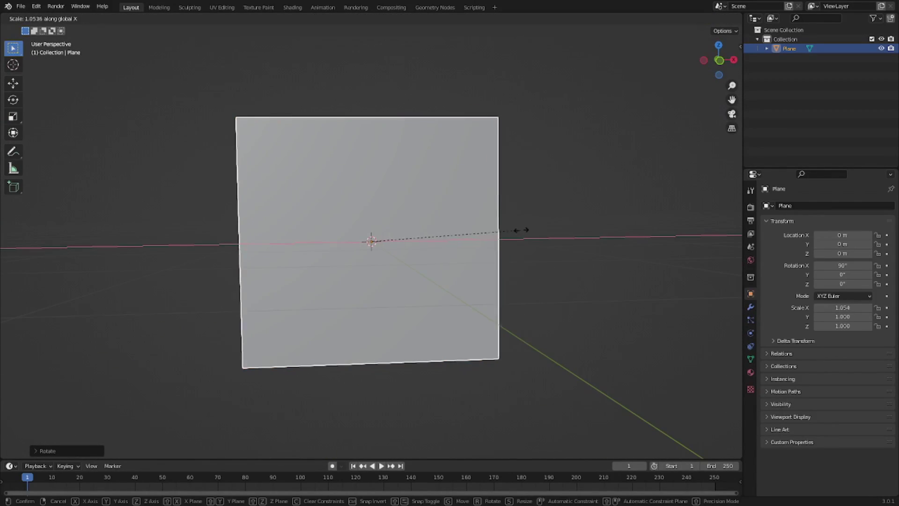
pyautogui.click(655, 247)
pyautogui.scroll(-2, 600, 279)
pyautogui.hotkey('ctrl', 'z')
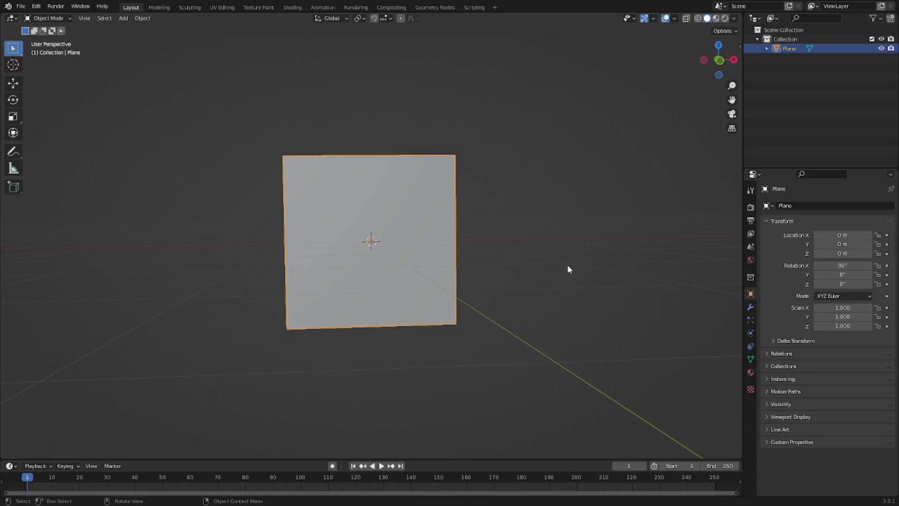
# - Scale the plane uniformly to about 1.32 and inset its face by a thin border
pyautogui.press('s')
pyautogui.click(526, 231)
pyautogui.press('Tab')
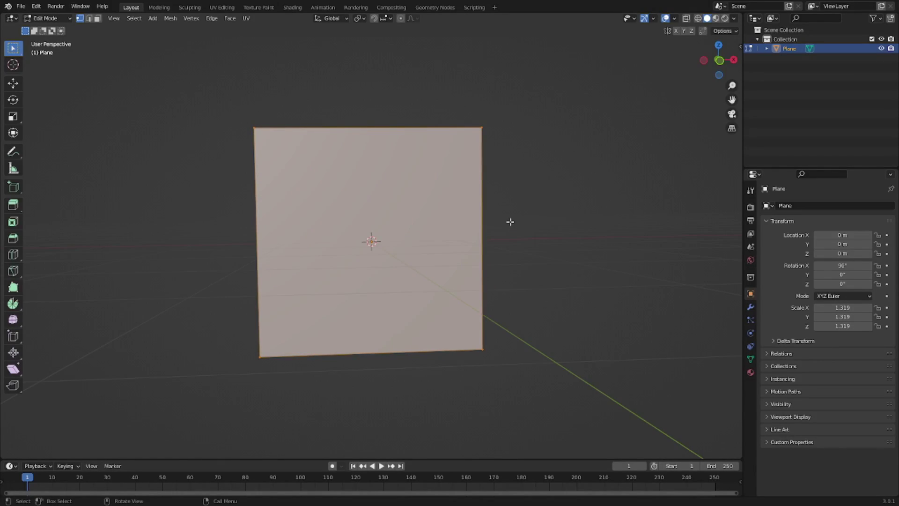
pyautogui.press('i')
pyautogui.click(506, 220)
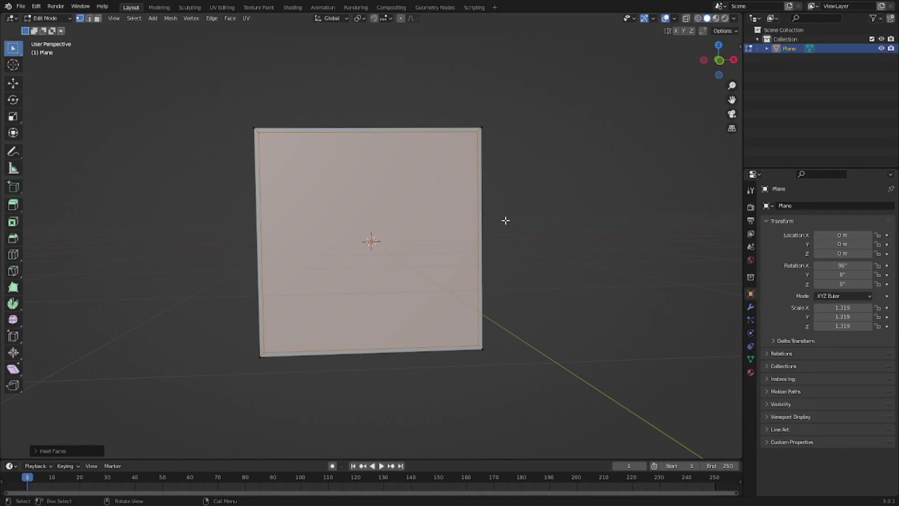
# - Delete the inner face to leave a thin square frame, and return to Object Mode
pyautogui.press('x')
pyautogui.click(502, 221)
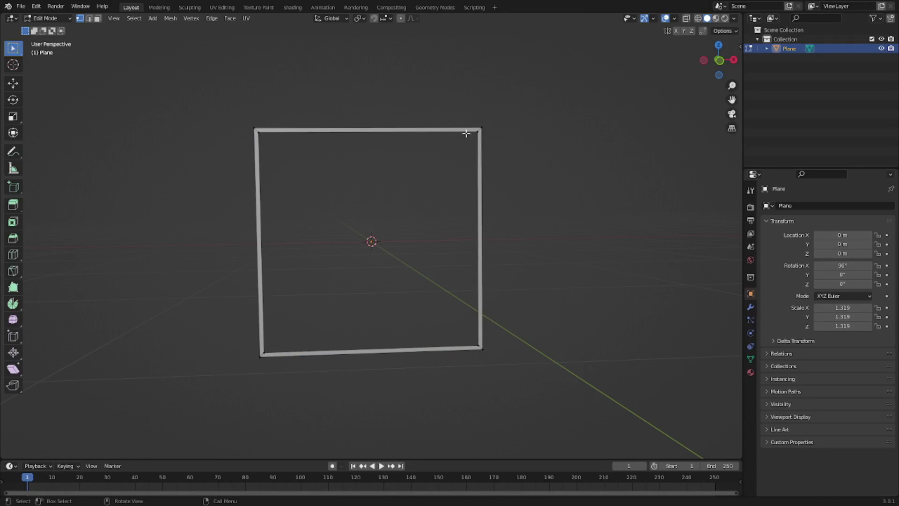
pyautogui.press('Tab')
pyautogui.moveTo(415, 151); pyautogui.dragTo(260, 127, button='middle')
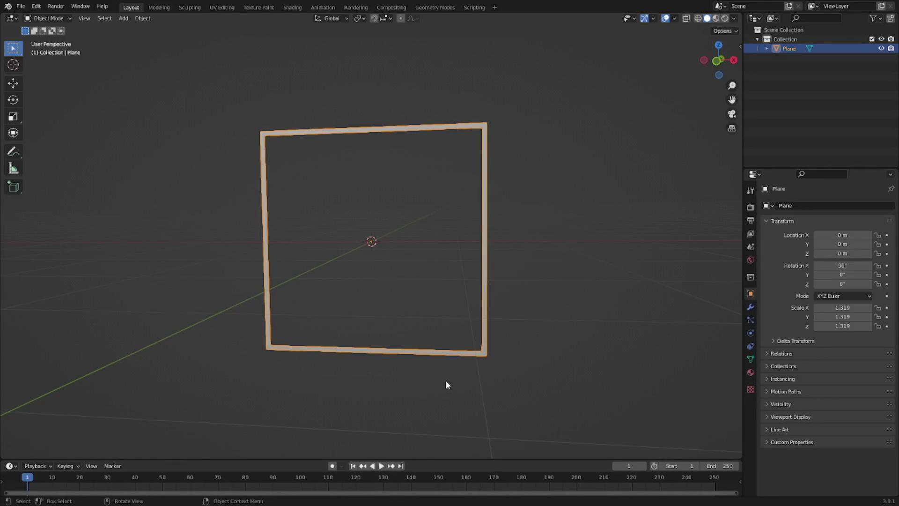
# - Give the frame a new material with specular about 0.587 and roughness about 0.256
pyautogui.click(751, 372)
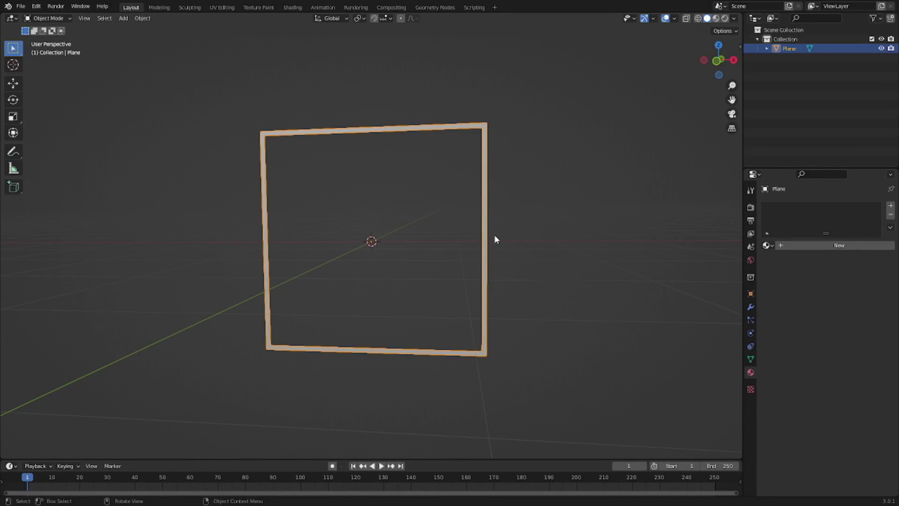
pyautogui.click(784, 246)
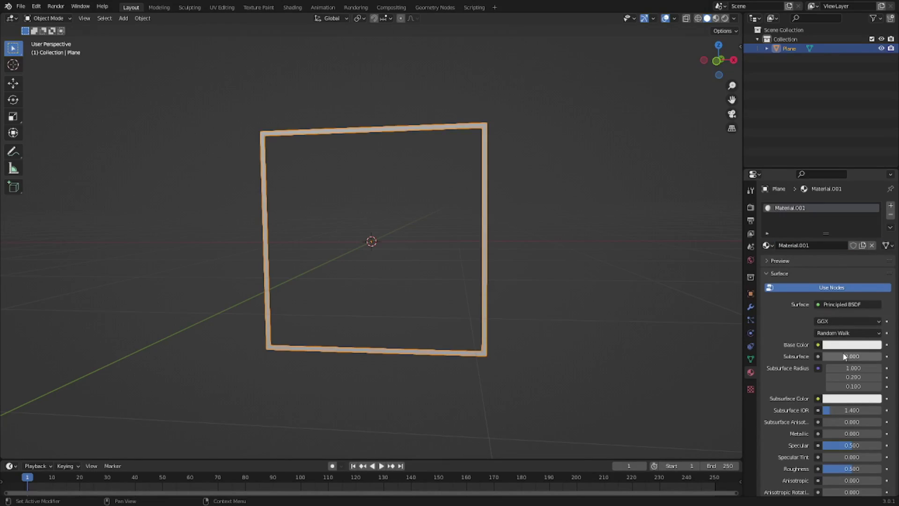
pyautogui.moveTo(849, 445); pyautogui.dragTo(836, 469)
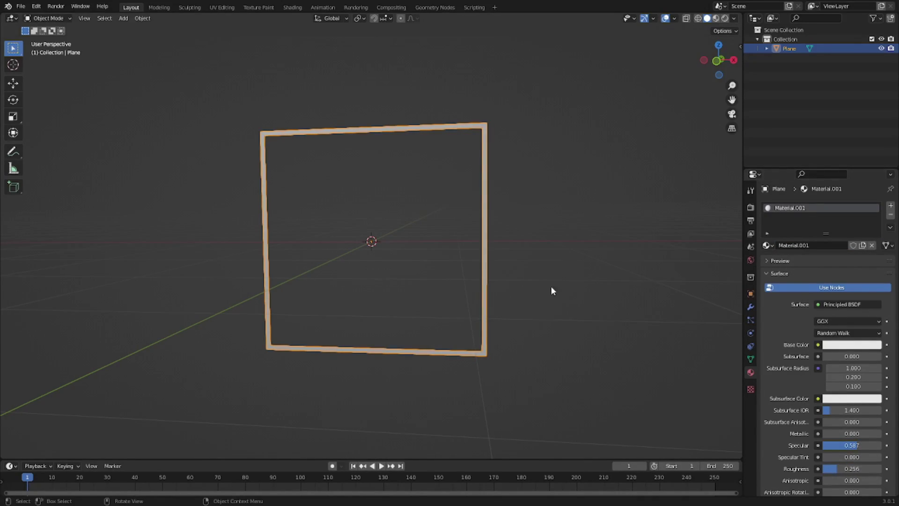
# - Add a point light and move it slightly in front of the frame along negative Y
pyautogui.hotkey('shift', 'a')
pyautogui.moveTo(339, 311)
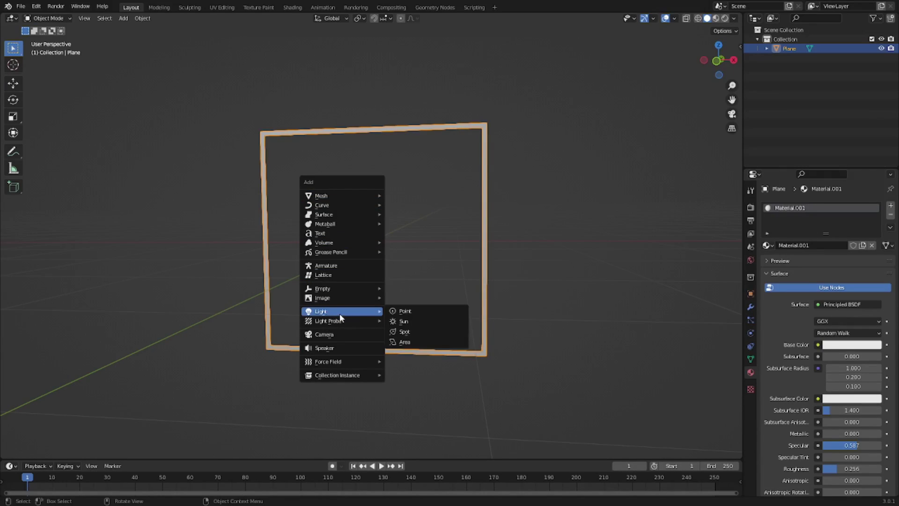
pyautogui.click(412, 311)
pyautogui.moveTo(478, 259); pyautogui.dragTo(443, 252, button='middle')
pyautogui.press('g')
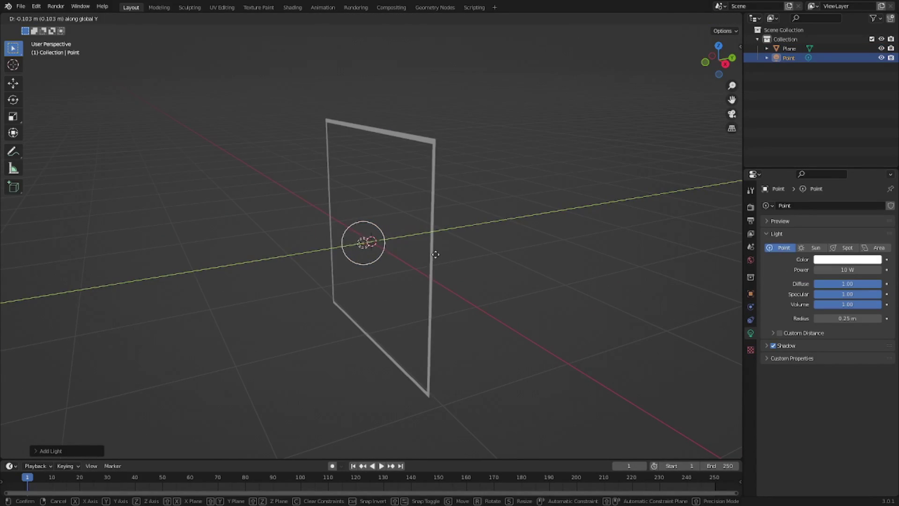
pyautogui.click(435, 258)
# - Raise the point light along Z until it is centred on the frame's top bar in the front view
pyautogui.press('g')
pyautogui.press('z')
pyautogui.click(473, 140)
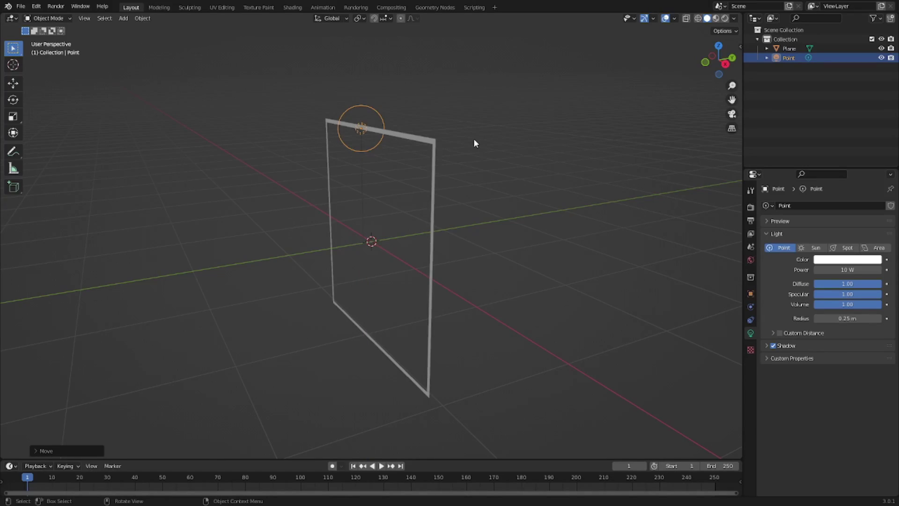
pyautogui.press('KP_1')
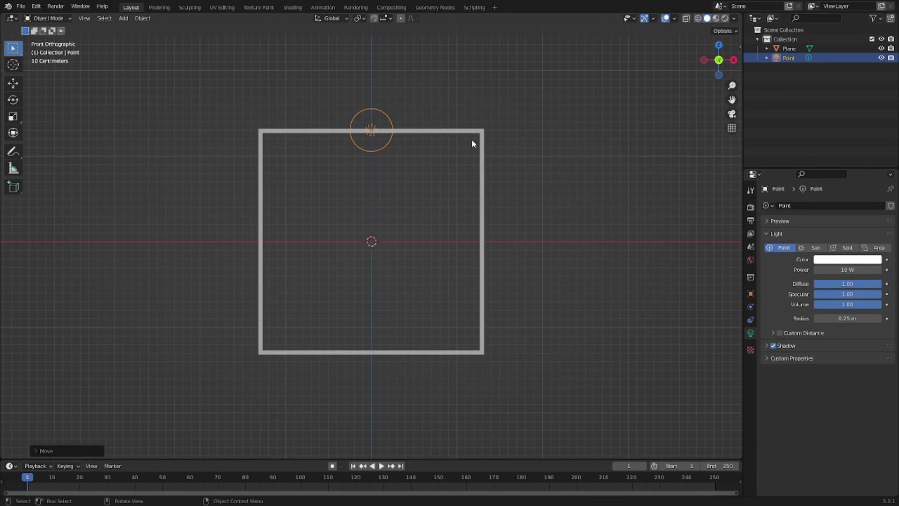
pyautogui.press('g')
pyautogui.press('z')
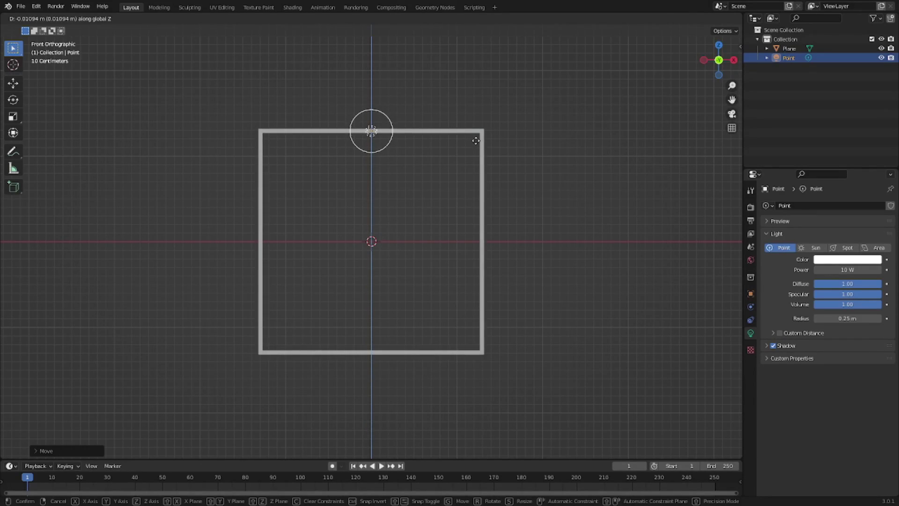
pyautogui.click(474, 140)
# - Split off a Graph Editor area beside the 3D viewport and make the timeline slightly taller
pyautogui.scroll(2, 442, 177)
pyautogui.keyDown('shift'); pyautogui.moveTo(442, 177); pyautogui.dragTo(458, 164, button='middle'); pyautogui.keyUp('shift')
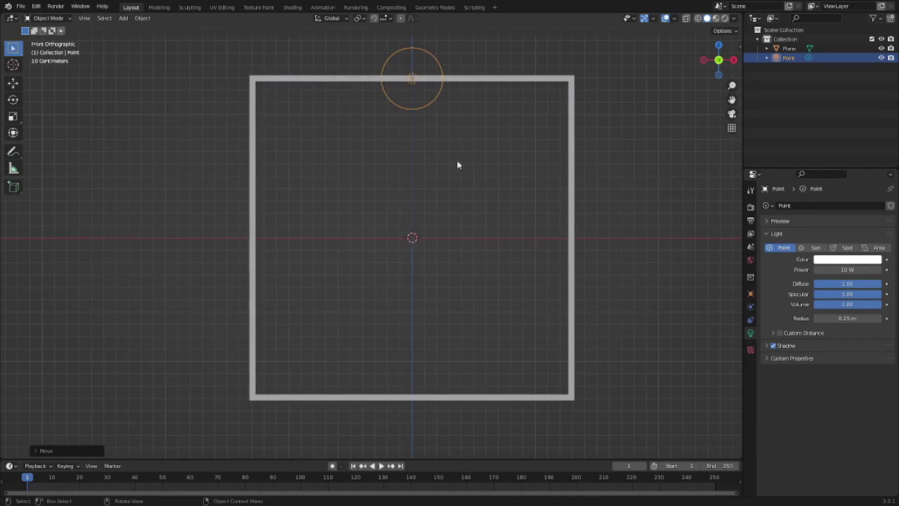
pyautogui.moveTo(2, 14); pyautogui.dragTo(391, 63)
pyautogui.click(11, 19)
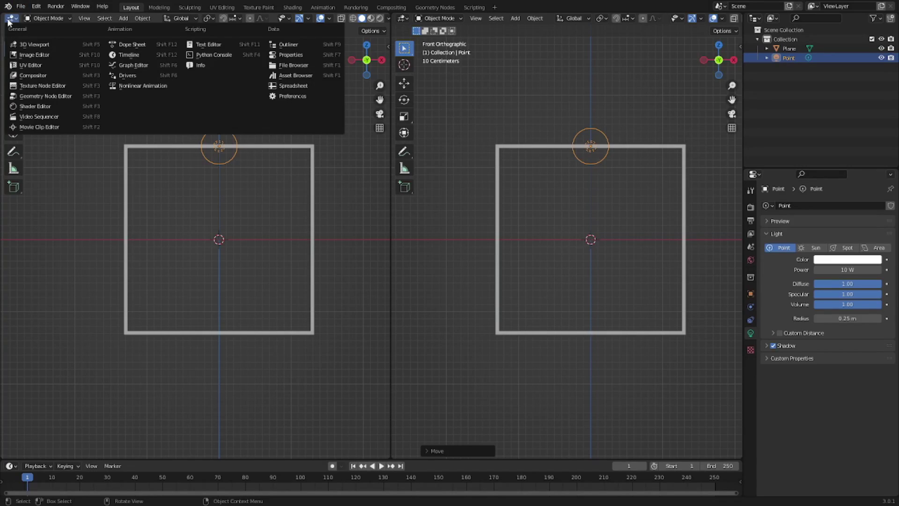
pyautogui.click(151, 64)
pyautogui.press('Home')
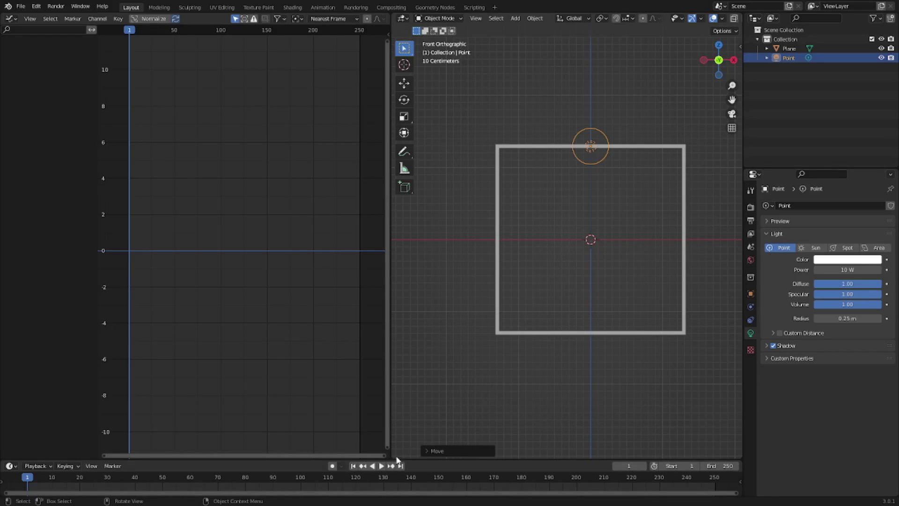
pyautogui.moveTo(398, 459); pyautogui.dragTo(398, 446)
# - Set the output frame rate to 60 fps and the start frame to 0
pyautogui.click(750, 207)
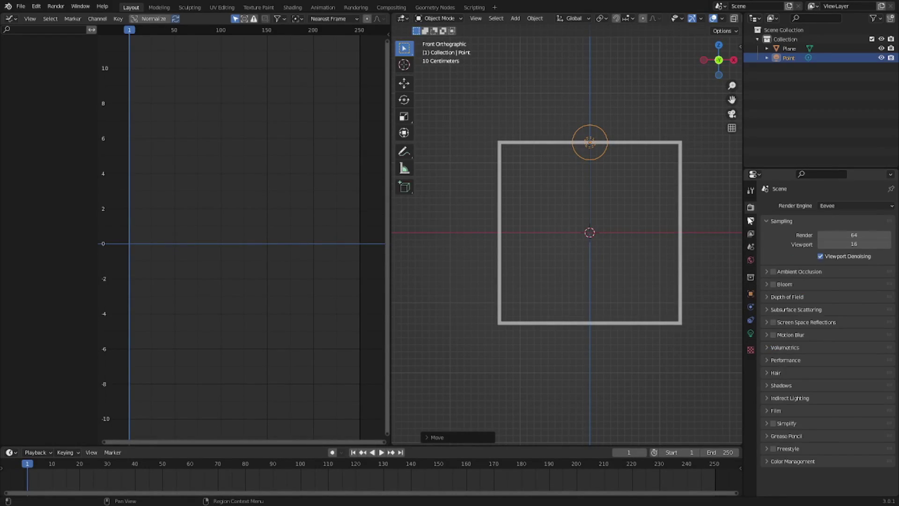
pyautogui.click(751, 220)
pyautogui.click(841, 290)
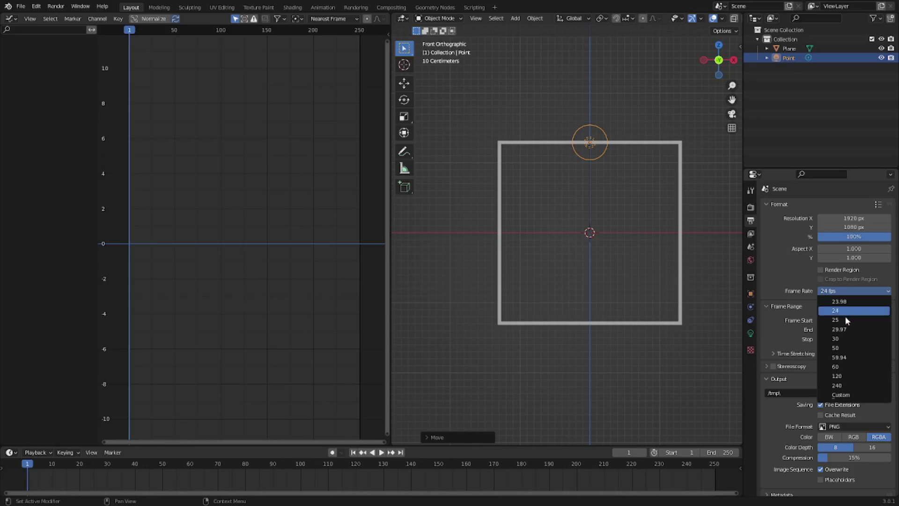
pyautogui.click(852, 367)
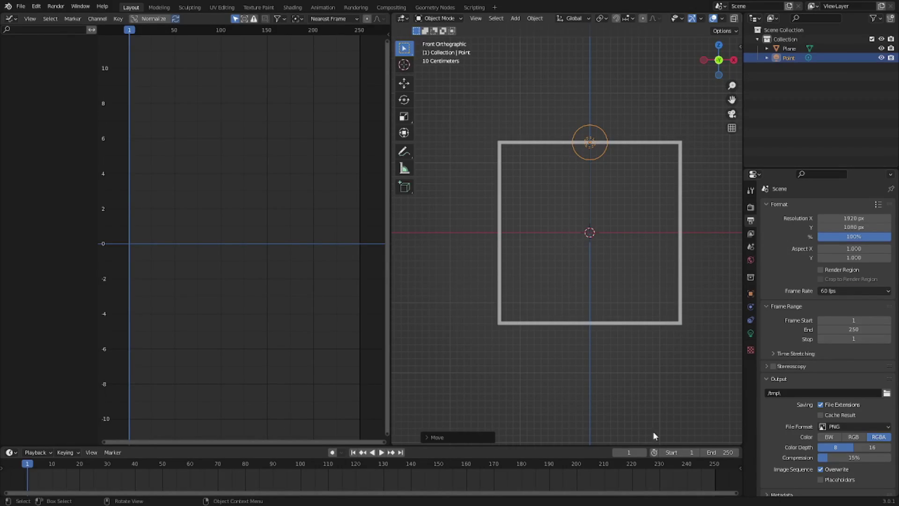
pyautogui.click(661, 452)
# - Insert a Location keyframe for the point light at frame 0
pyautogui.click(353, 452)
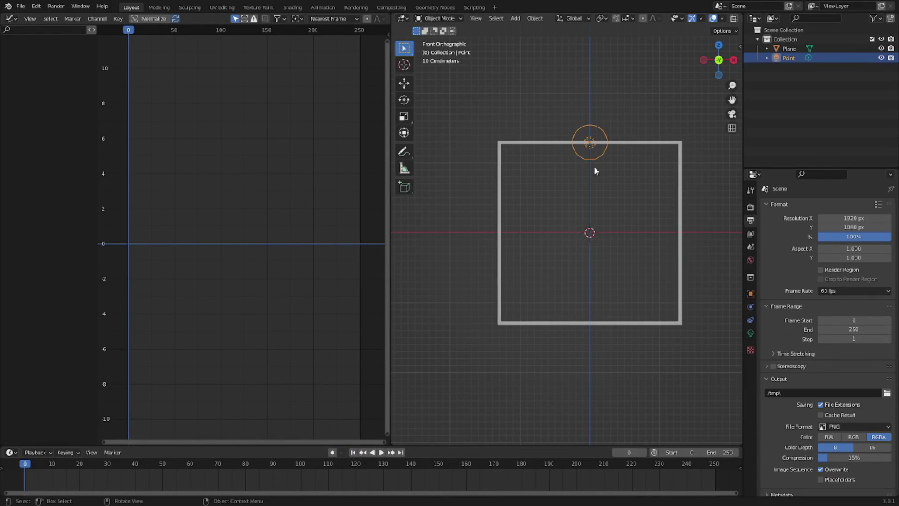
pyautogui.scroll(3, 600, 159)
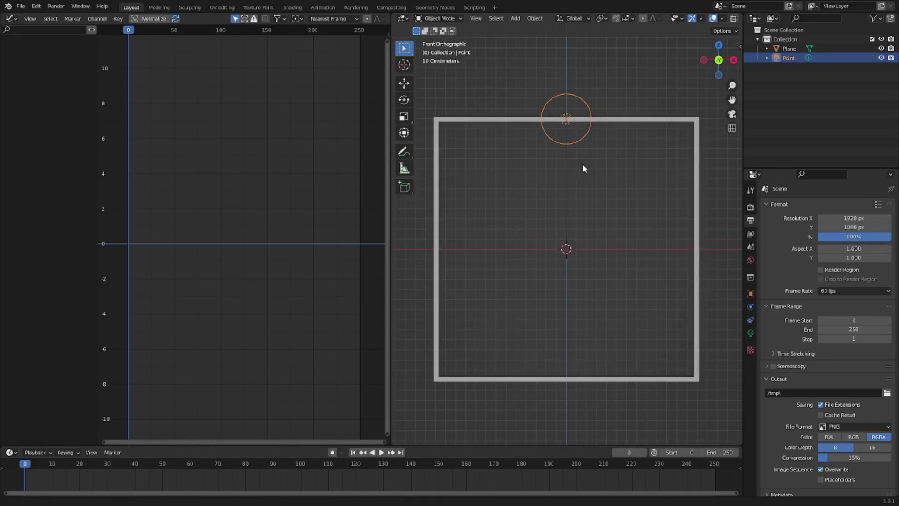
pyautogui.click(565, 121)
pyautogui.click(565, 121)
pyautogui.press('i')
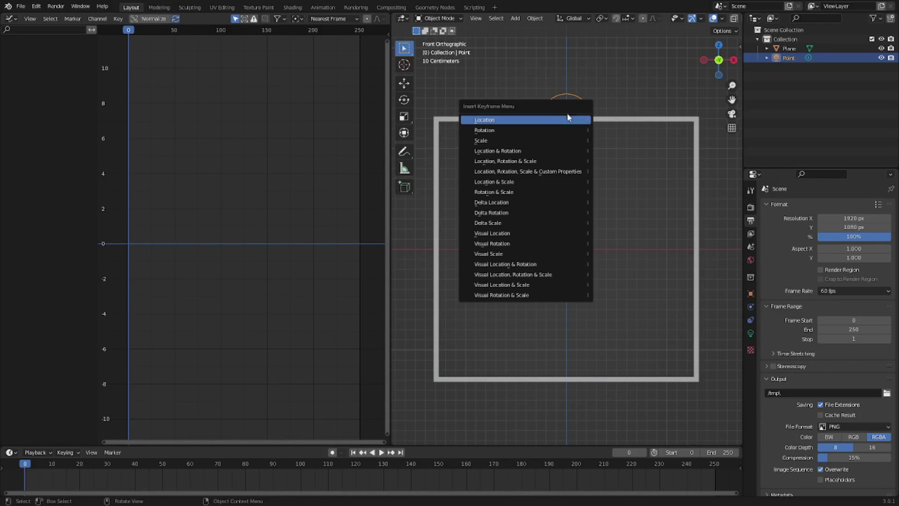
pyautogui.click(566, 120)
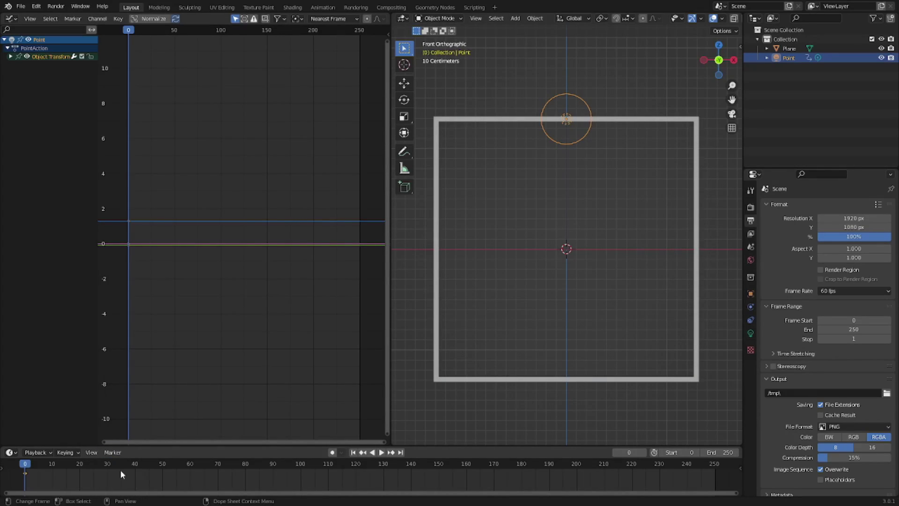
# - At frame 30, move the light about 1.3 m along negative X to the frame's upper-left corner and insert a Location keyframe
pyautogui.click(108, 466)
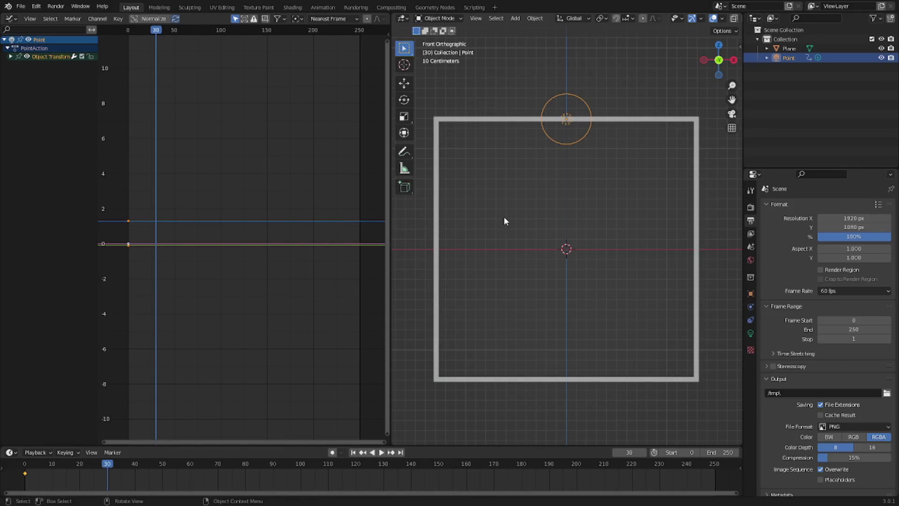
pyautogui.press('g')
pyautogui.press('x')
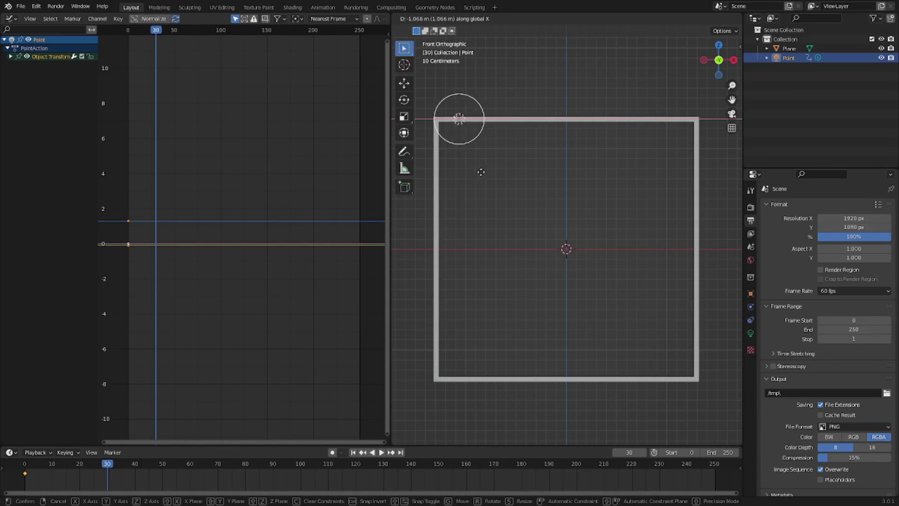
pyautogui.click(461, 177)
pyautogui.press('i')
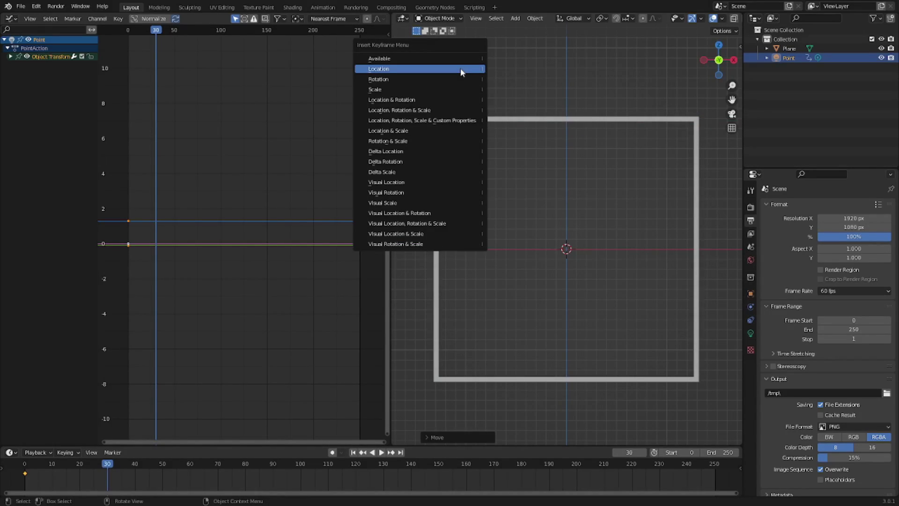
pyautogui.click(461, 70)
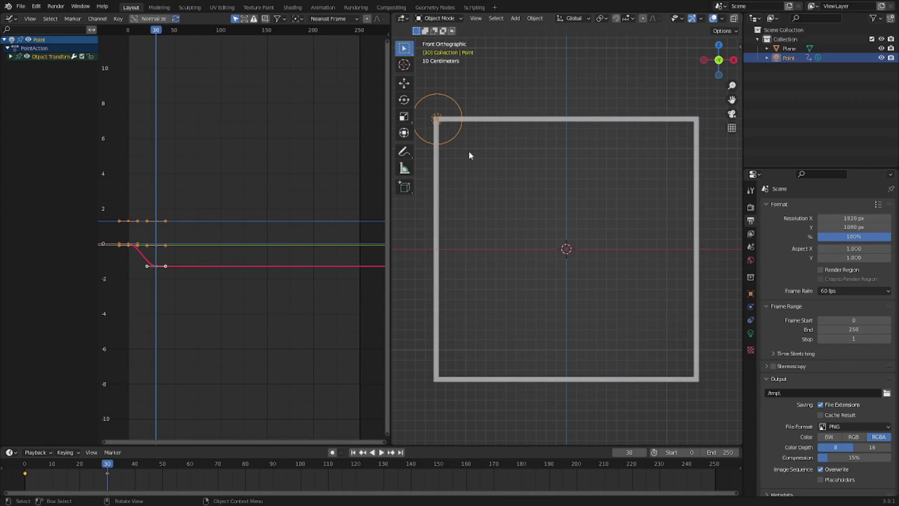
# - At frame 80, lower the light about 2.6 m along Z to the frame's lower-left corner and insert a Location keyframe
pyautogui.click(245, 468)
pyautogui.press('g')
pyautogui.press('z')
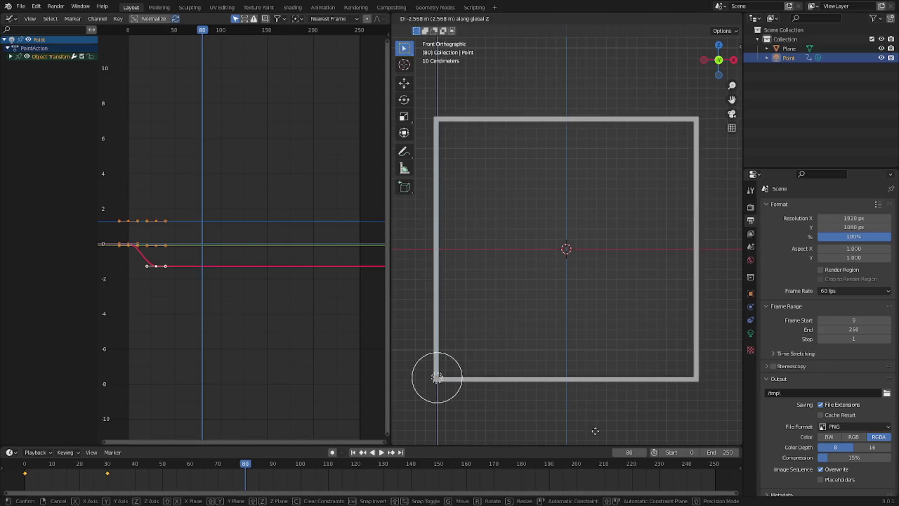
pyautogui.click(596, 431)
pyautogui.press('i')
pyautogui.click(515, 224)
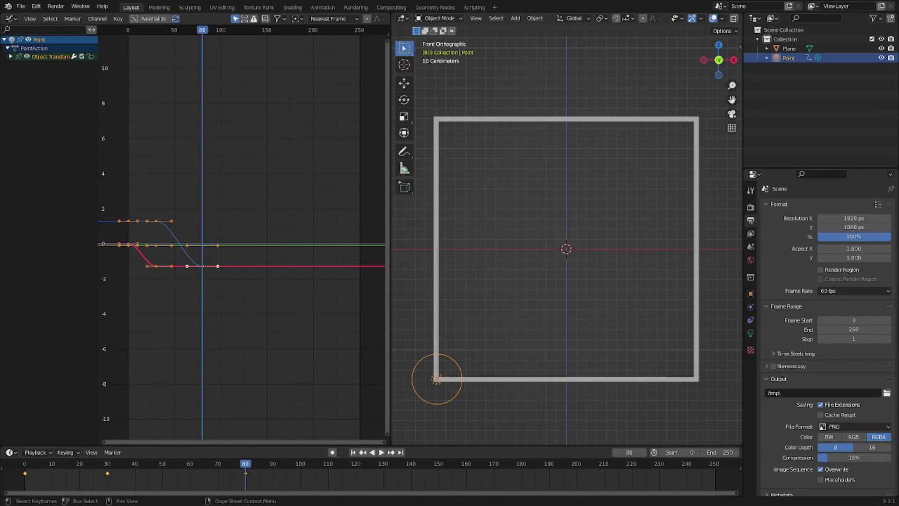
# - At frame 140, move the light about 2.6 m along X to the frame's lower-right corner and insert a Location keyframe
pyautogui.click(411, 468)
pyautogui.press('g')
pyautogui.press('x')
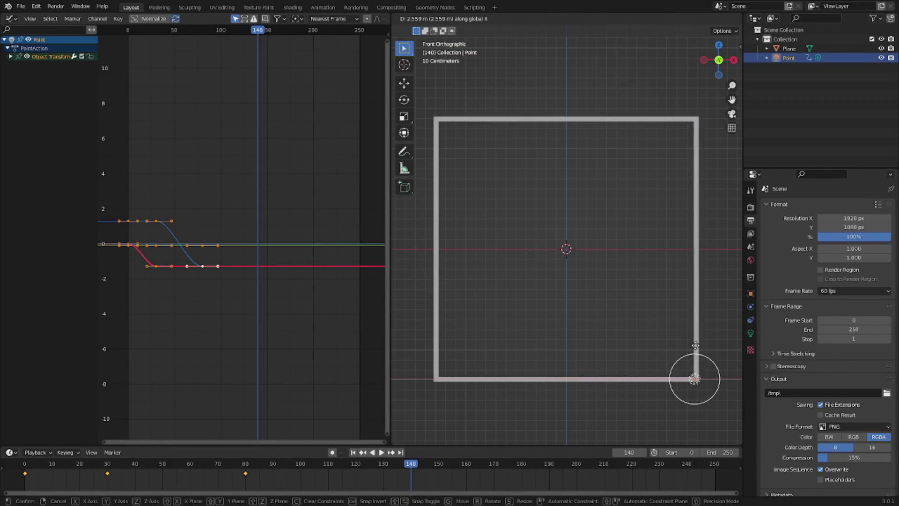
pyautogui.click(694, 345)
pyautogui.press('i')
pyautogui.click(692, 321)
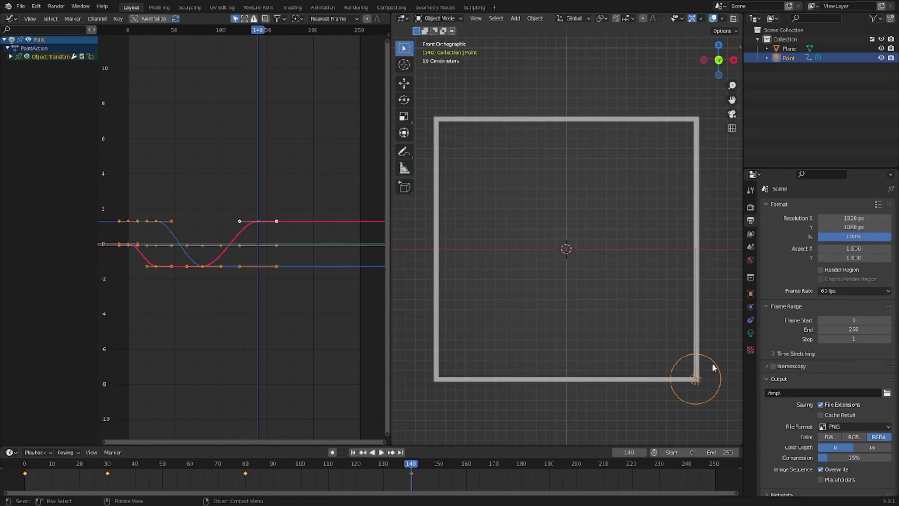
# - At frame 190, raise the light along Z to the frame's upper-right corner and insert a Location keyframe
pyautogui.click(549, 469)
pyautogui.press('g')
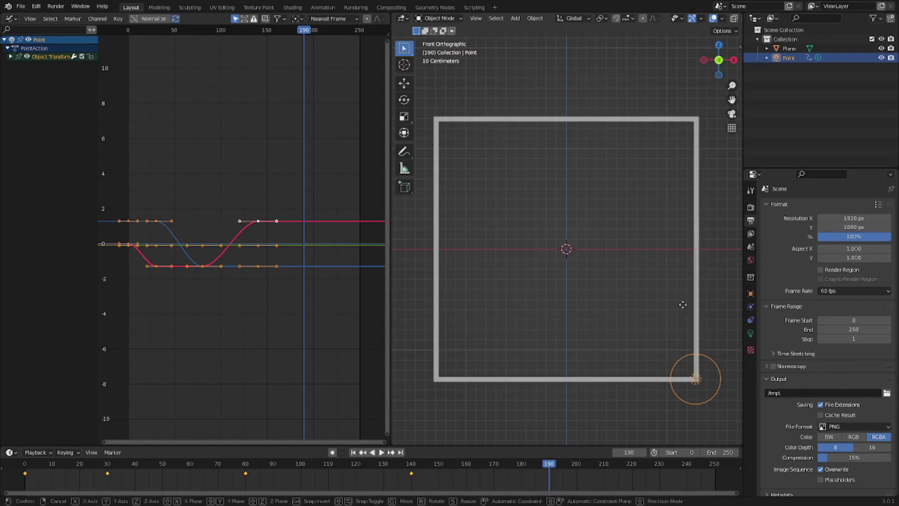
pyautogui.press('z')
pyautogui.click(718, 50)
pyautogui.press('i')
pyautogui.click(719, 51)
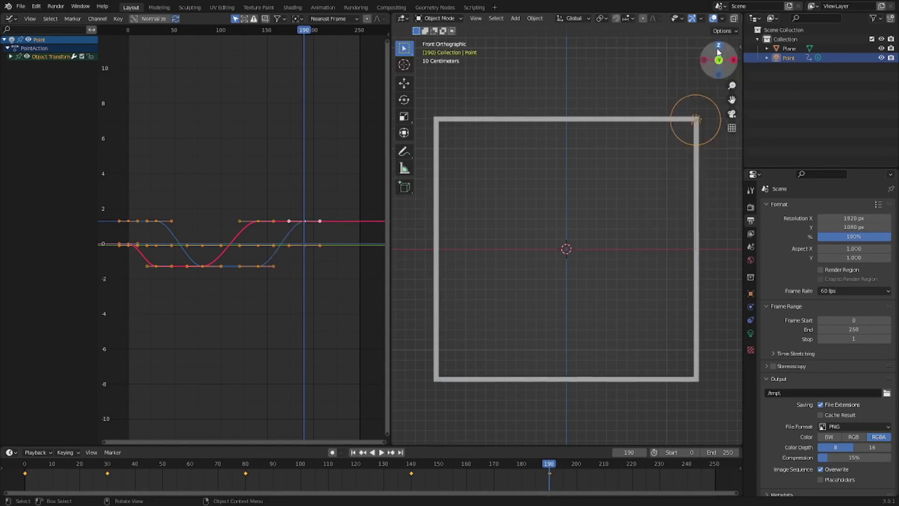
# - At frame 220, move the light along negative X to the middle of the frame's top edge and insert a Location keyframe
pyautogui.click(632, 466)
pyautogui.press('g')
pyautogui.press('x')
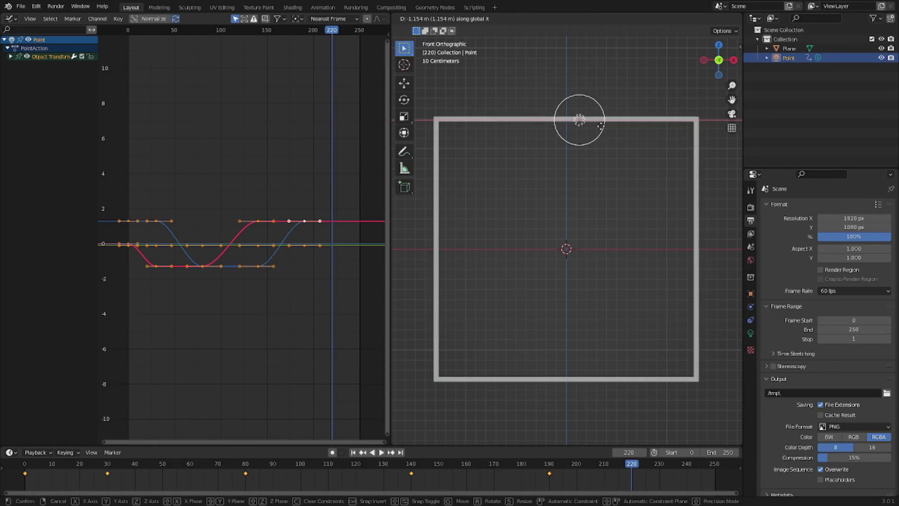
pyautogui.click(588, 130)
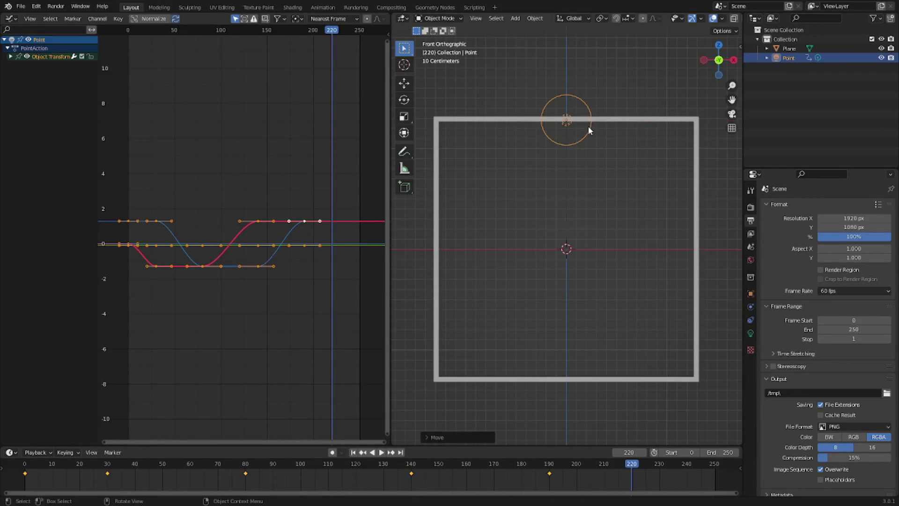
pyautogui.press('i')
pyautogui.click(589, 126)
# - Set the animation's end frame to 220 and return to frame 0
pyautogui.hotkey('ctrl', 'End')
pyautogui.hotkey('shift', 'Left')
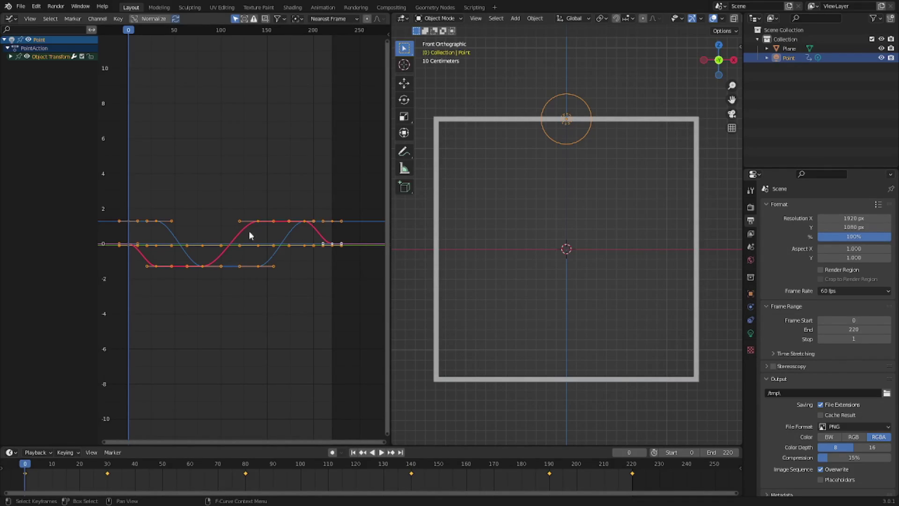
# - Try to reshape the light's location curves by moving their keyframe handles, and undo the changes
pyautogui.scroll(4, 248, 230)
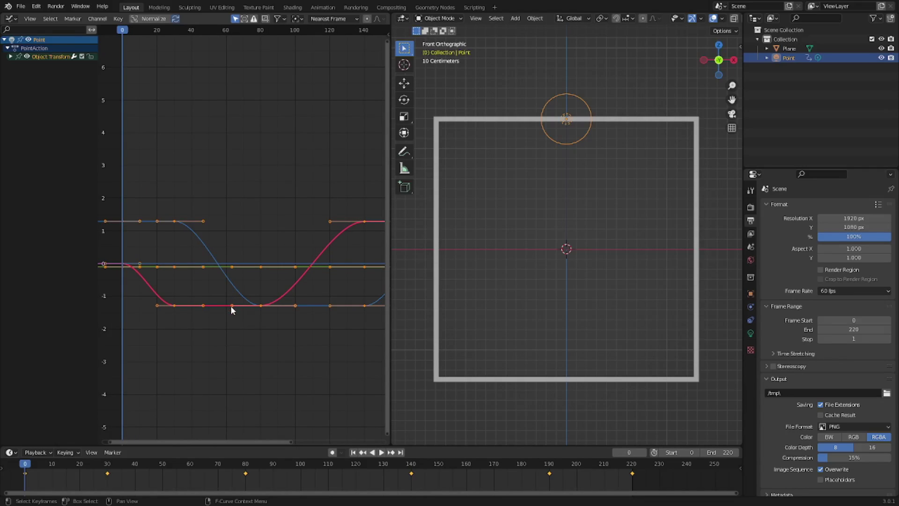
pyautogui.press('g')
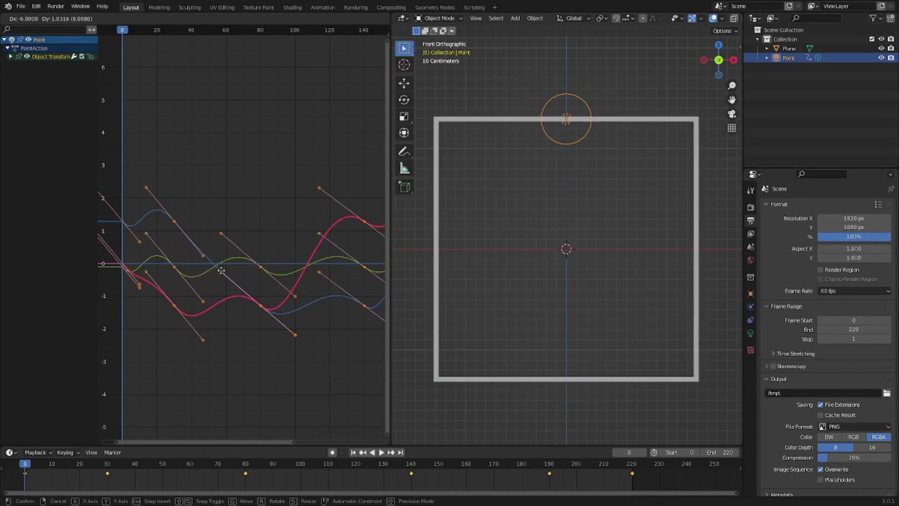
pyautogui.press('Escape')
pyautogui.click(211, 328)
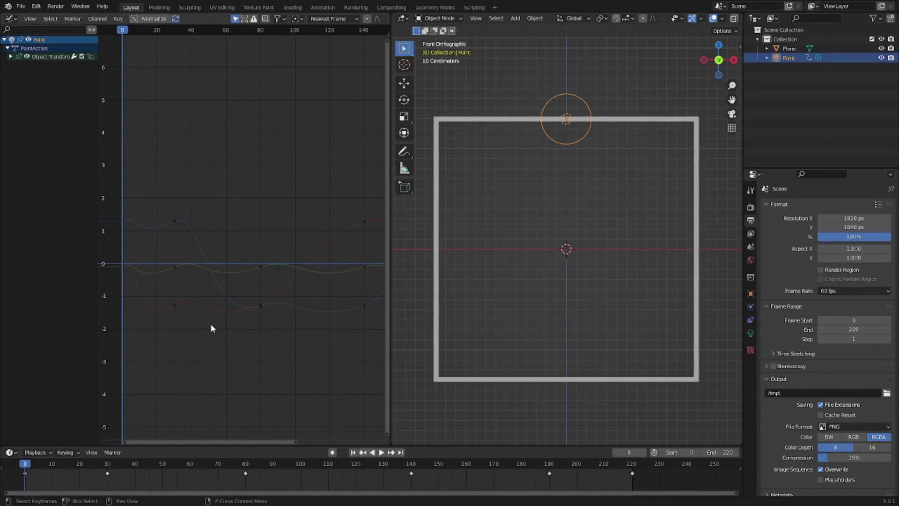
pyautogui.moveTo(264, 307); pyautogui.dragTo(214, 316)
pyautogui.hotkey('ctrl', 'z')
pyautogui.hotkey('ctrl', 'z')
pyautogui.hotkey('ctrl', 'z')
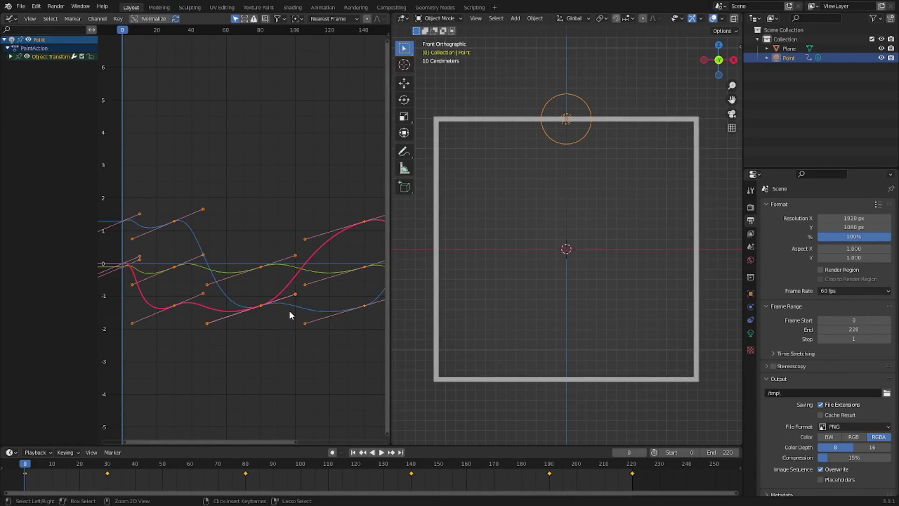
# - Set the interpolation mode of all the light's location keyframes to Constant
pyautogui.scroll(-3, 288, 313)
pyautogui.rightClick(261, 313)
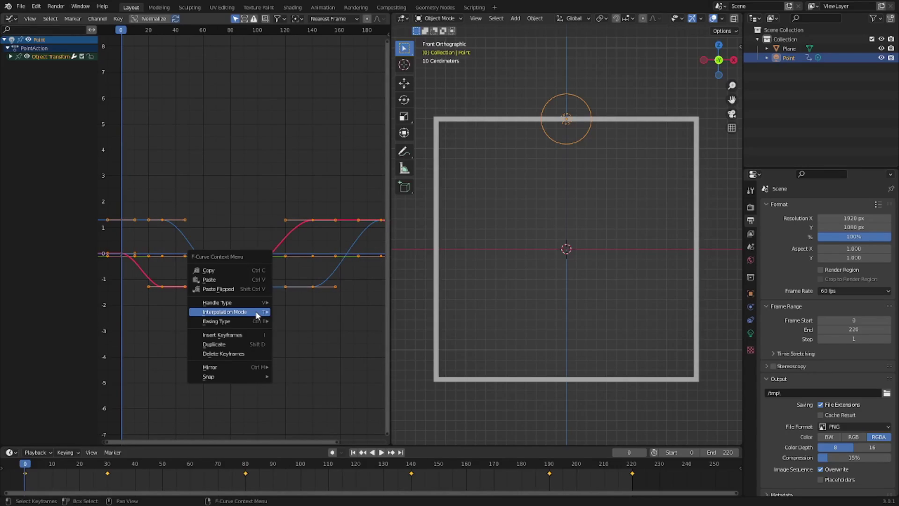
pyautogui.moveTo(259, 315)
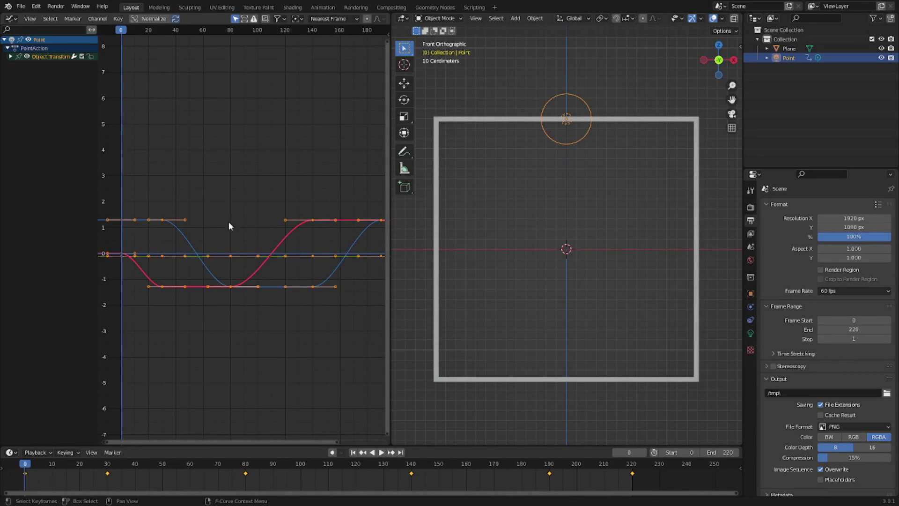
pyautogui.rightClick(167, 112)
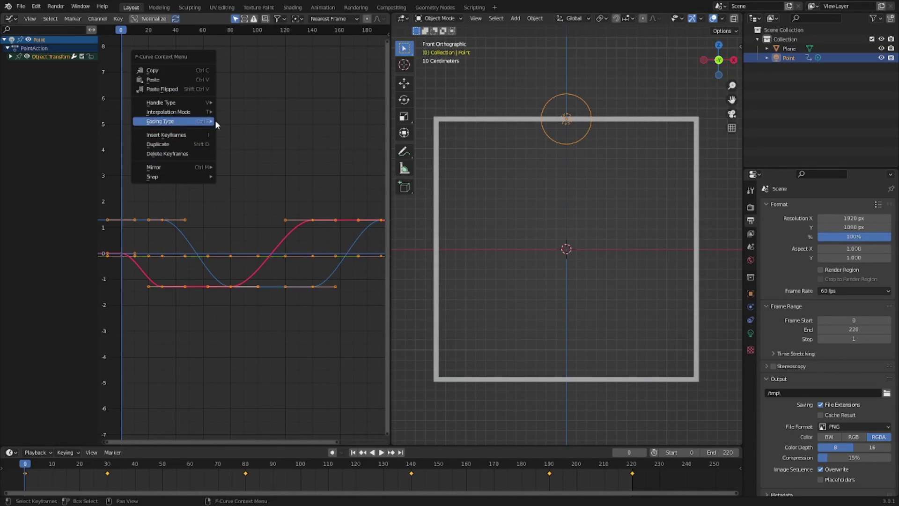
pyautogui.moveTo(187, 116)
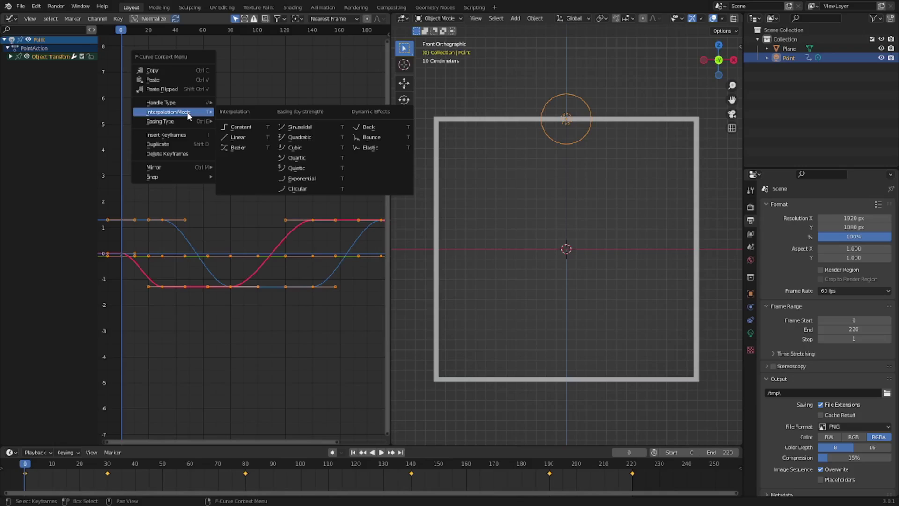
pyautogui.click(239, 127)
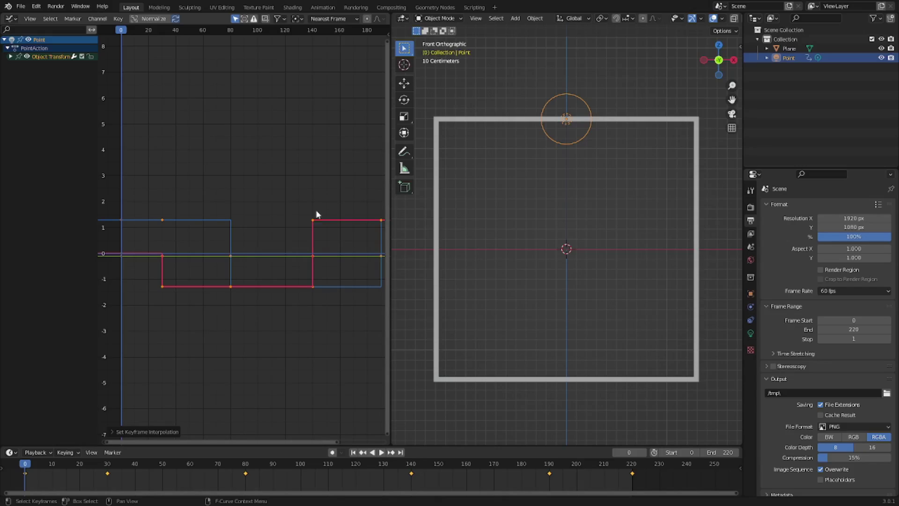
# - Change the interpolation mode of the light's location keyframes to Linear
pyautogui.rightClick(237, 187)
pyautogui.moveTo(238, 188)
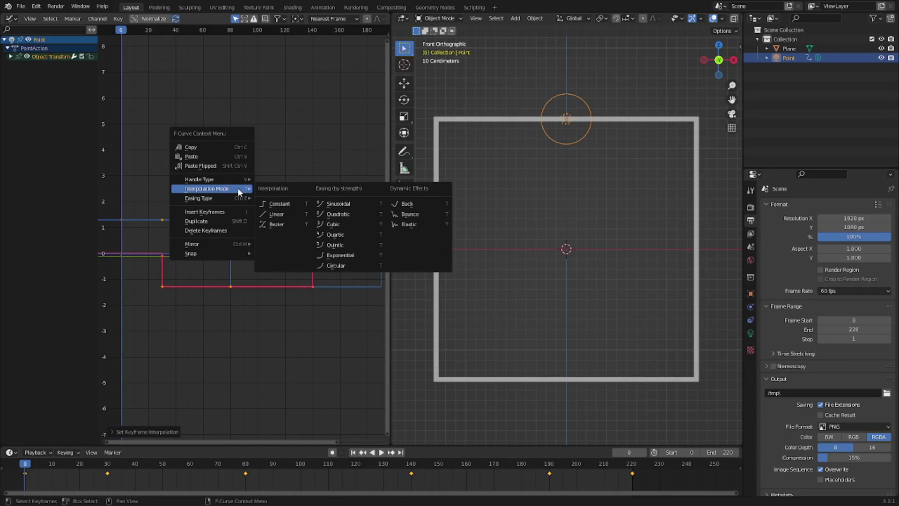
pyautogui.click(276, 215)
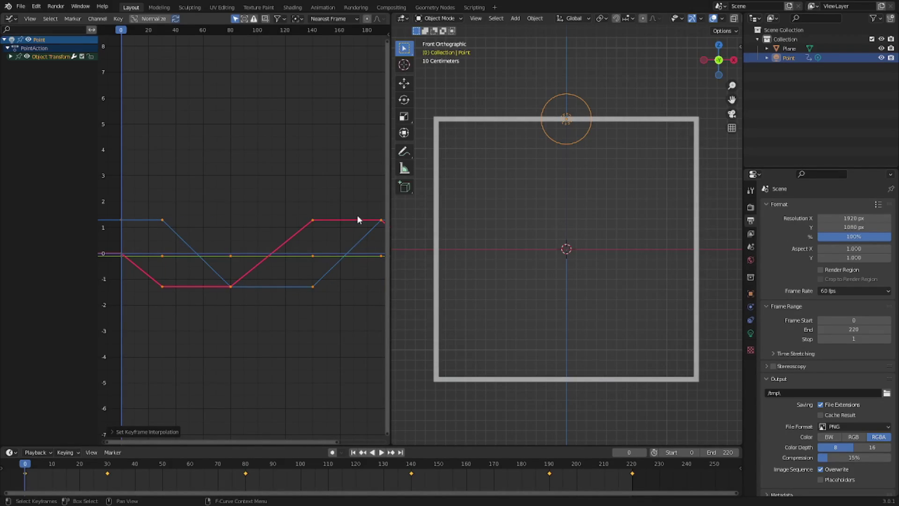
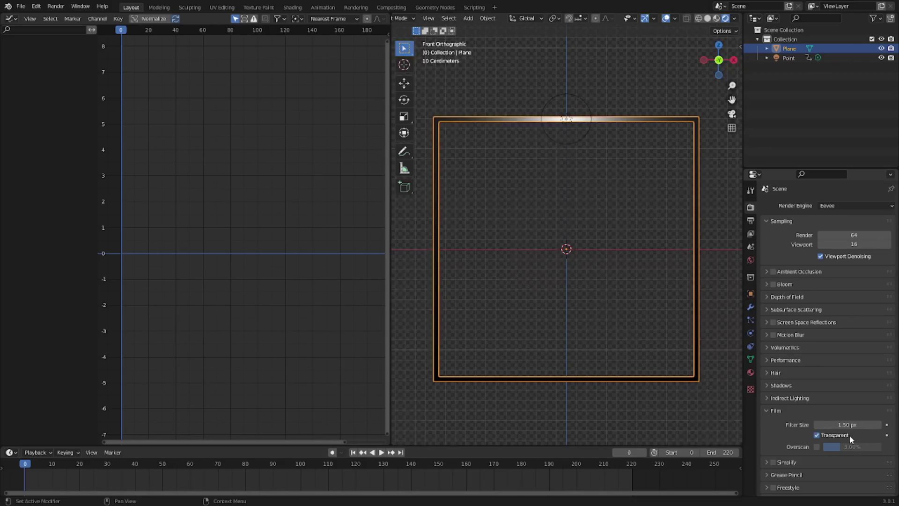
# - Select the point light on the frame's top edge and hide the viewport overlays
pyautogui.click(777, 411)
pyautogui.click(665, 18)
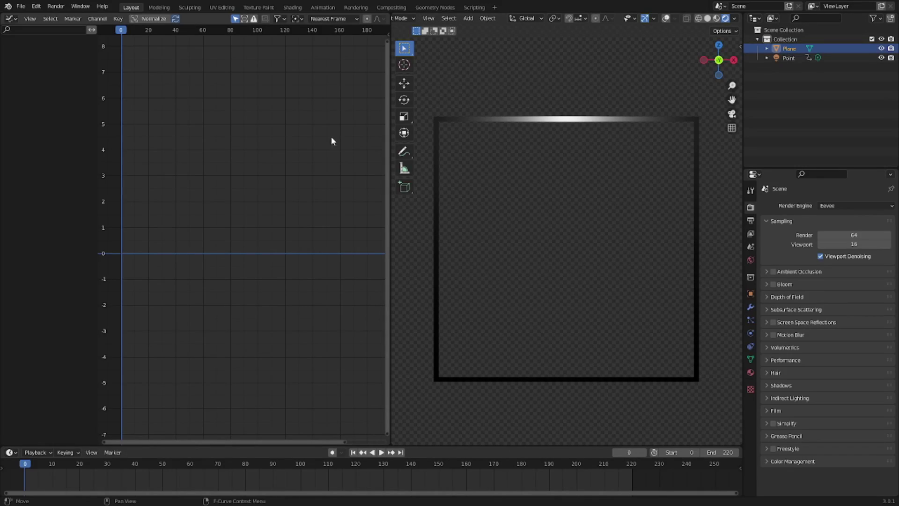
pyautogui.click(11, 18)
pyautogui.click(665, 18)
pyautogui.click(566, 120)
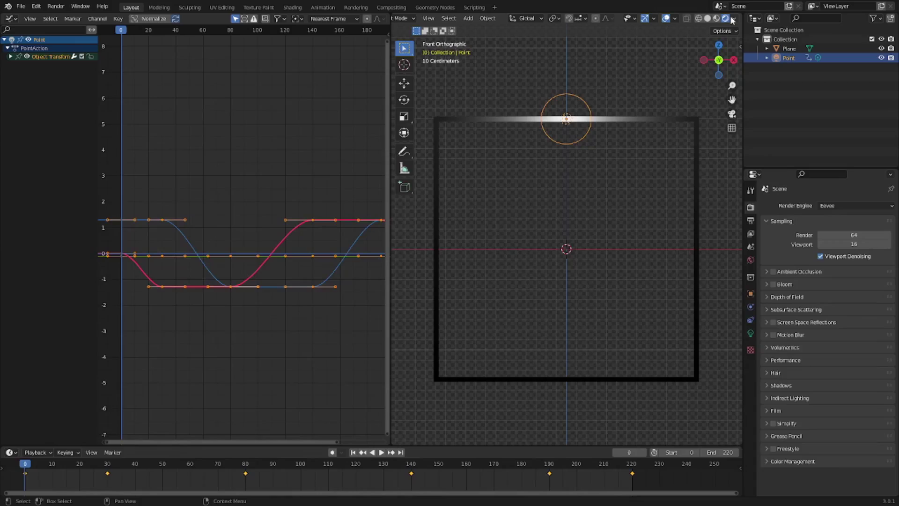
pyautogui.click(665, 18)
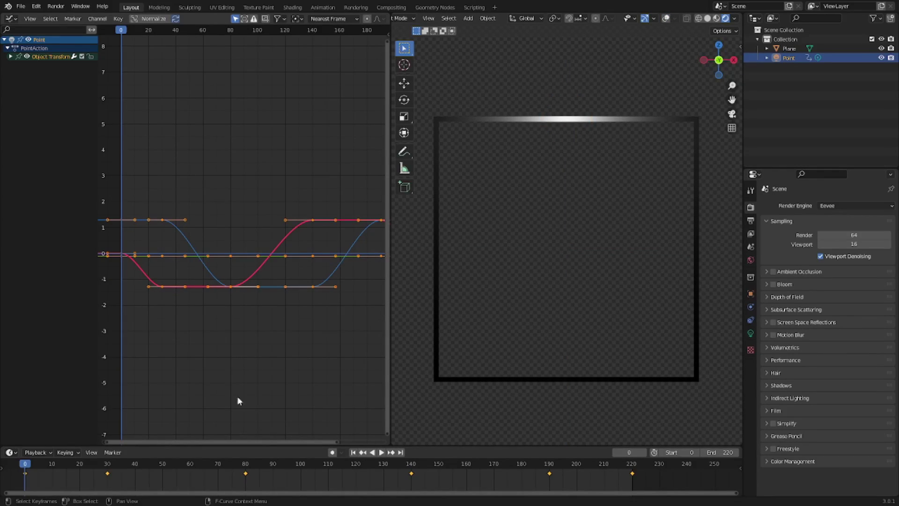
# - Play the light animation in the rendered view to check its motion around the frame, and stop playback
pyautogui.click(381, 452)
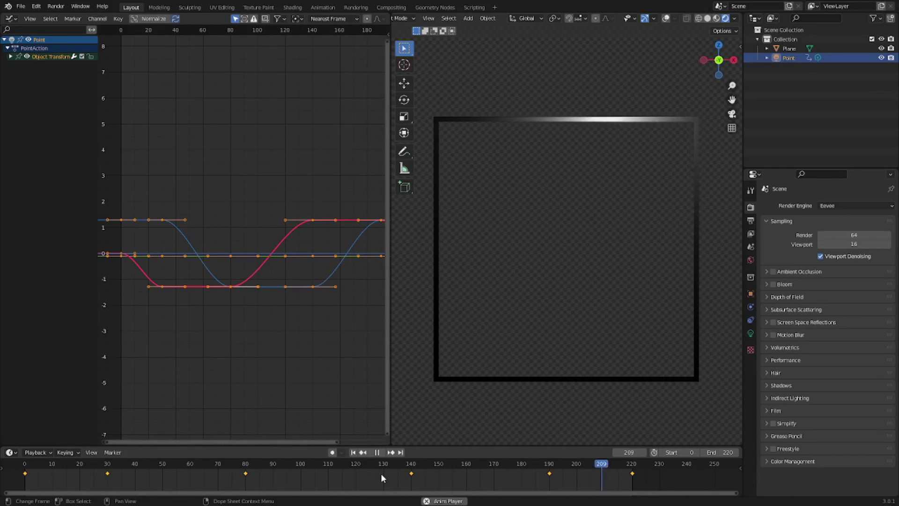
pyautogui.scroll(-3, 547, 294)
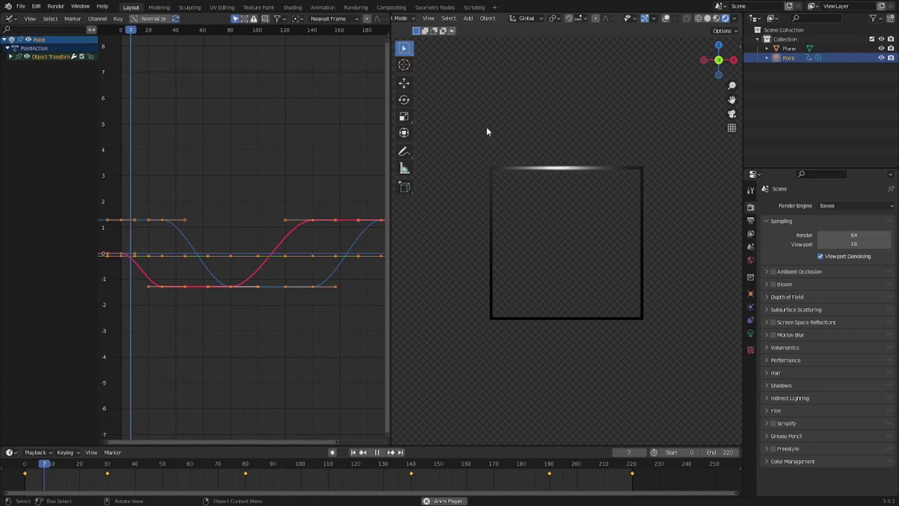
pyautogui.press('space')
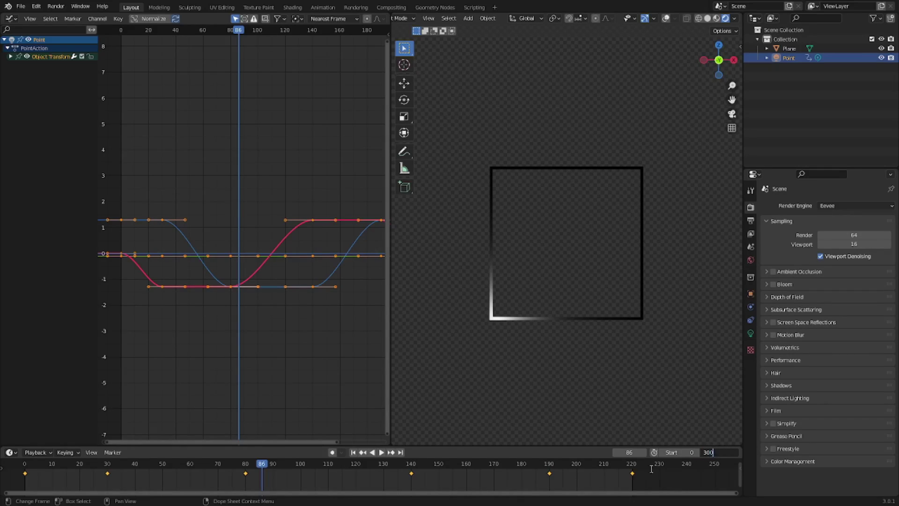
# - Set the end frame to 300 and scale the light's keyframes from frame 0 so the last one lands on frame 300
pyautogui.press('Return')
pyautogui.press('Home')
pyautogui.click(355, 453)
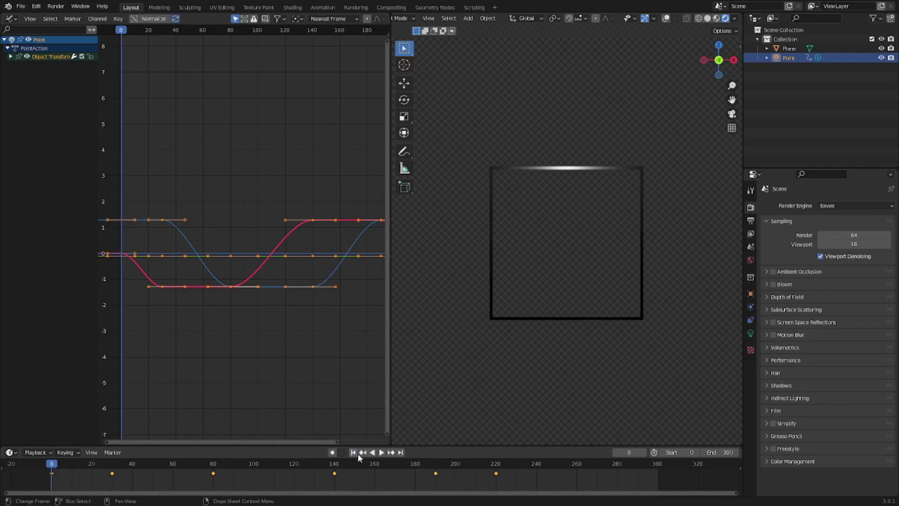
pyautogui.press('s')
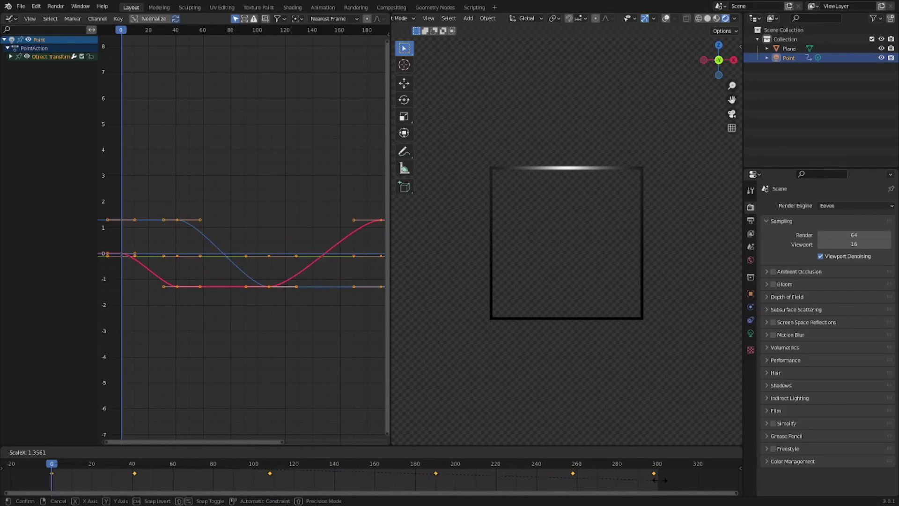
pyautogui.click(663, 480)
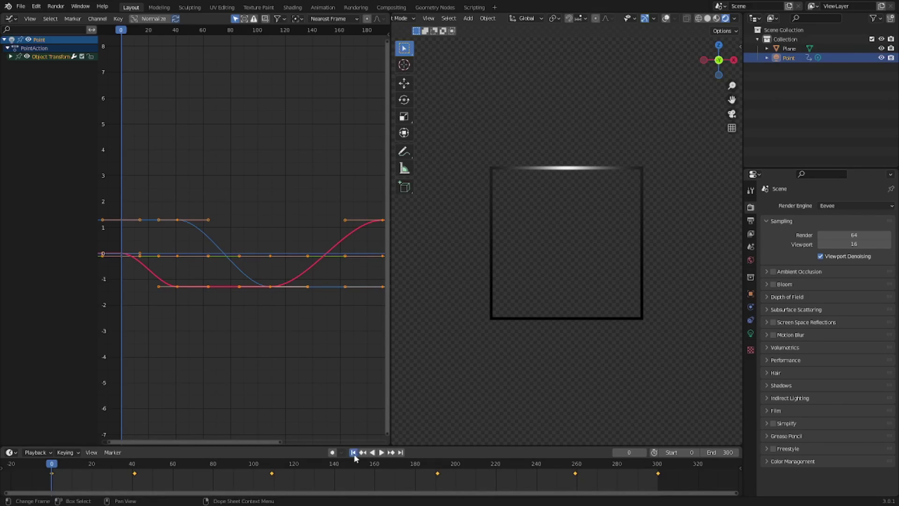
# - Play the lengthened animation to check the light's speed near the frame's corners, and stop playback
pyautogui.click(382, 452)
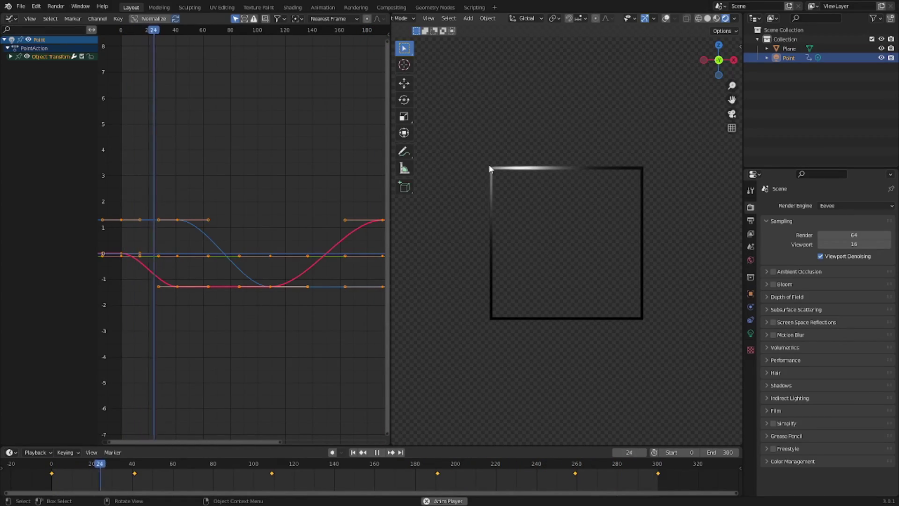
pyautogui.click(378, 452)
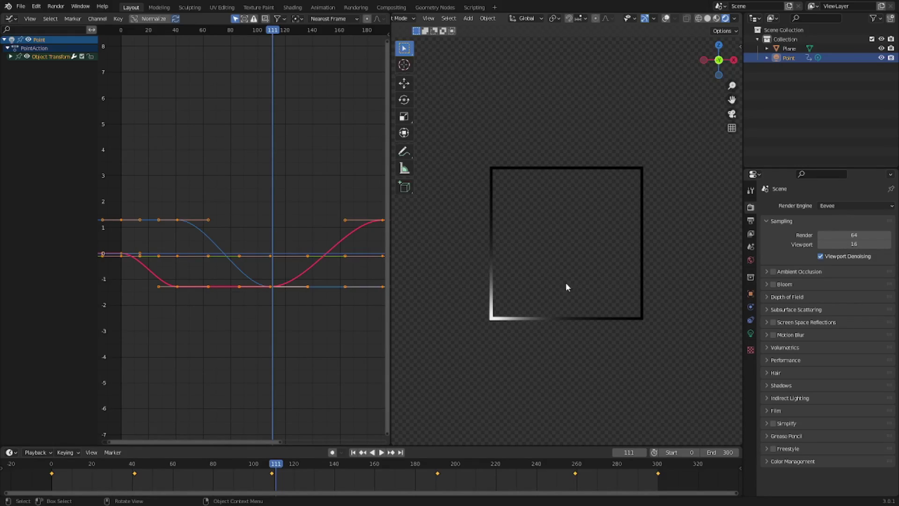
# - Set the light's location keyframes to Constant interpolation and replay the animation from frame 0
pyautogui.rightClick(244, 176)
pyautogui.moveTo(227, 176)
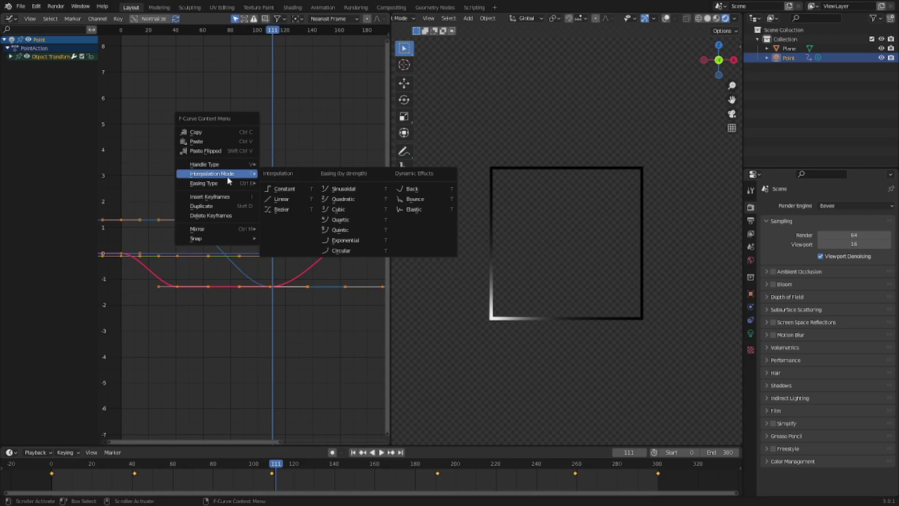
pyautogui.click(283, 189)
pyautogui.click(353, 452)
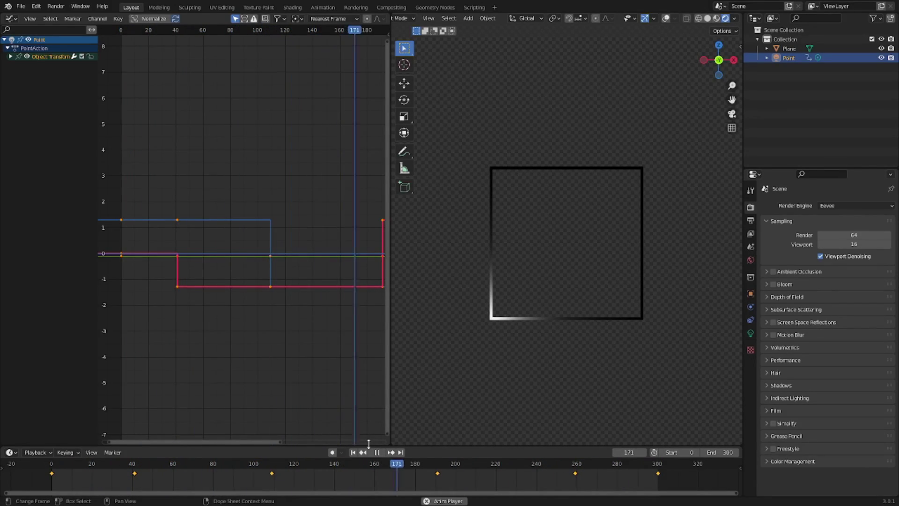
# - Set the interpolation mode of the light's stretched location keyframes to Linear for steady motion between the corners
pyautogui.rightClick(273, 121)
pyautogui.moveTo(273, 120)
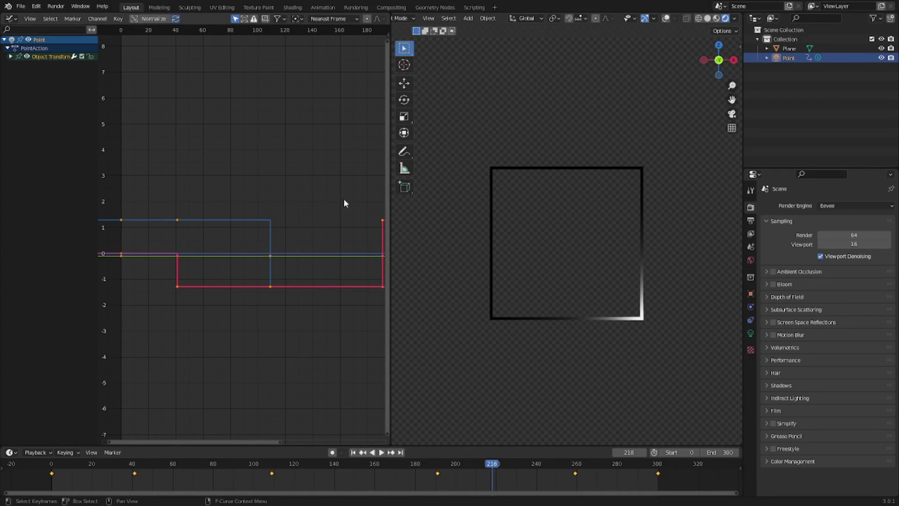
pyautogui.rightClick(205, 134)
pyautogui.moveTo(205, 133)
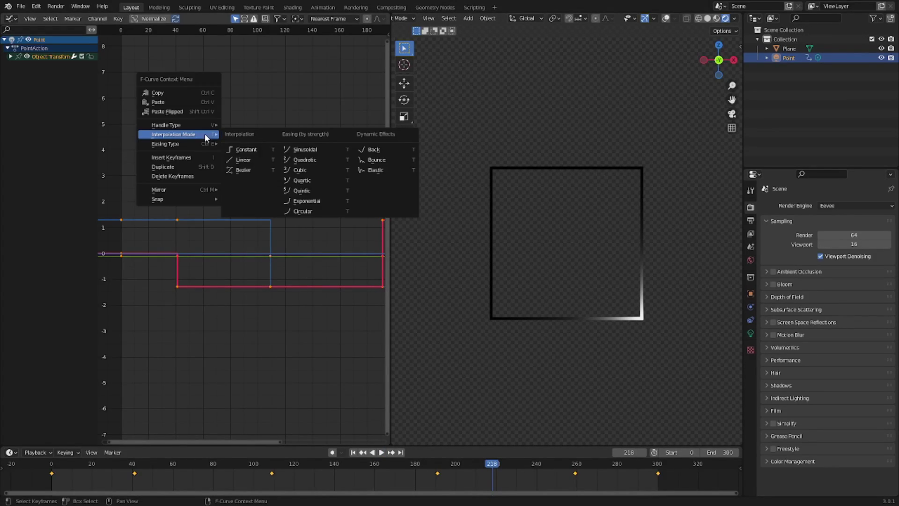
pyautogui.click(248, 158)
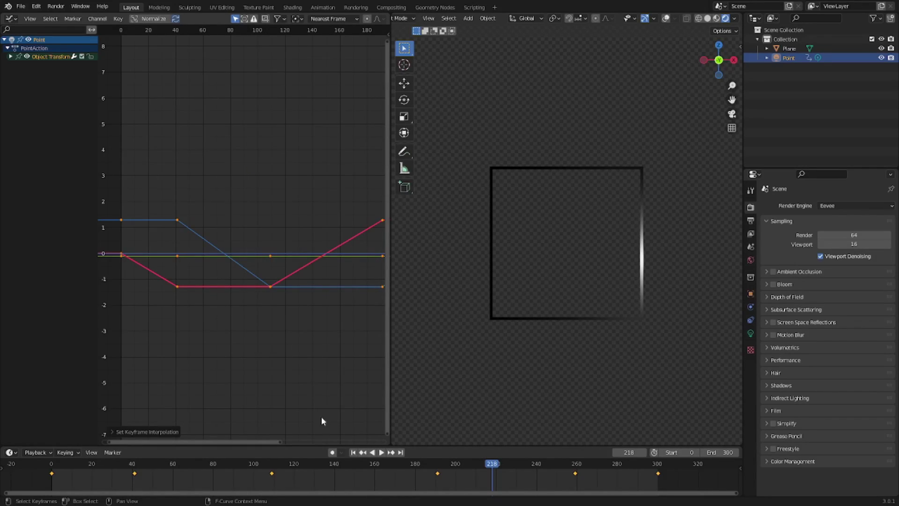
# - Play the animation from frame 0 to check the light's motion around the frame with Linear interpolation
pyautogui.click(353, 452)
pyautogui.click(380, 452)
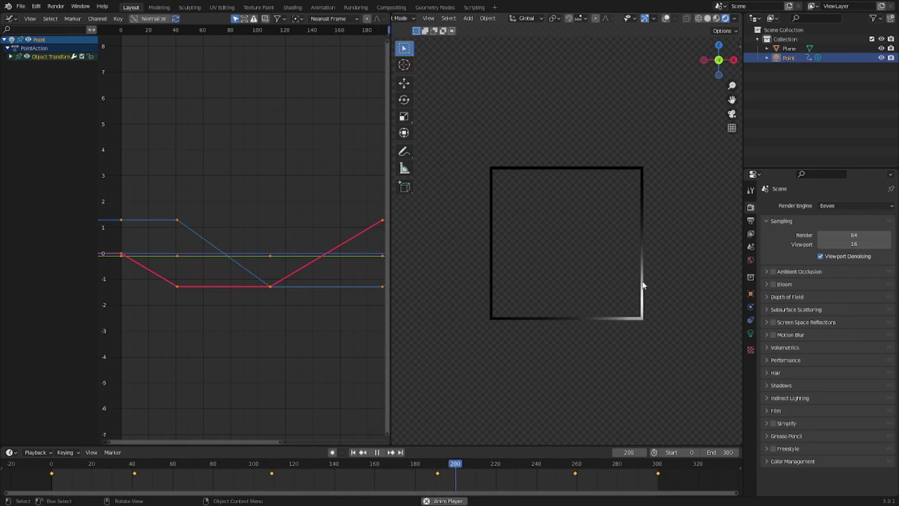
pyautogui.scroll(2, 501, 222)
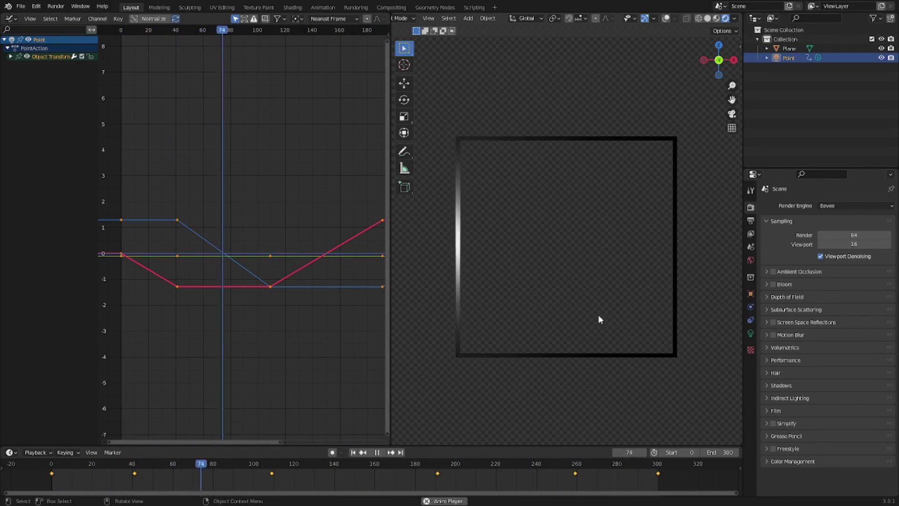
pyautogui.scroll(-4, 284, 248)
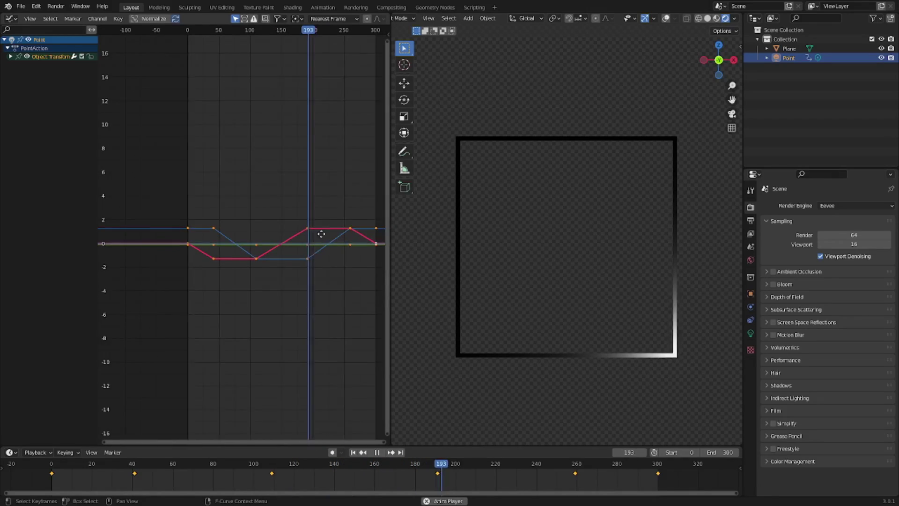
# - Try Bezier interpolation on the light's location keyframes during playback, and switch them back to Linear
pyautogui.rightClick(257, 212)
pyautogui.moveTo(257, 210)
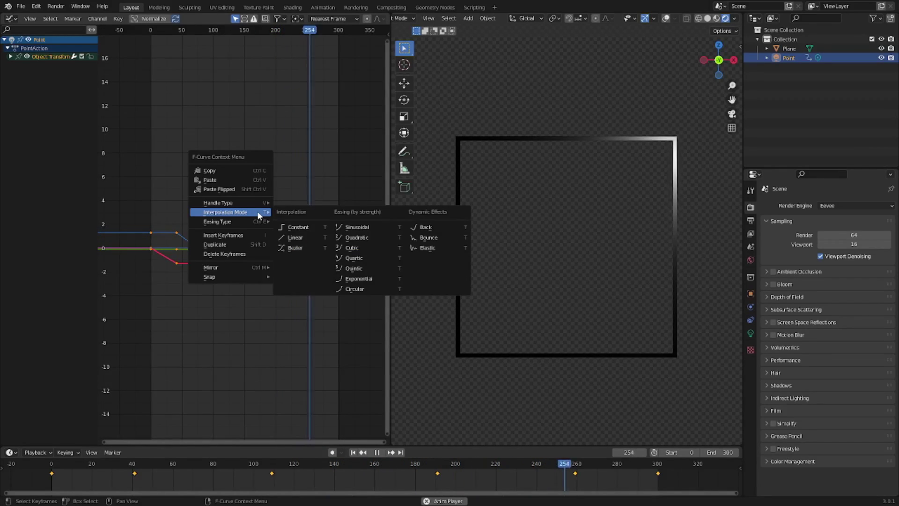
pyautogui.click(305, 252)
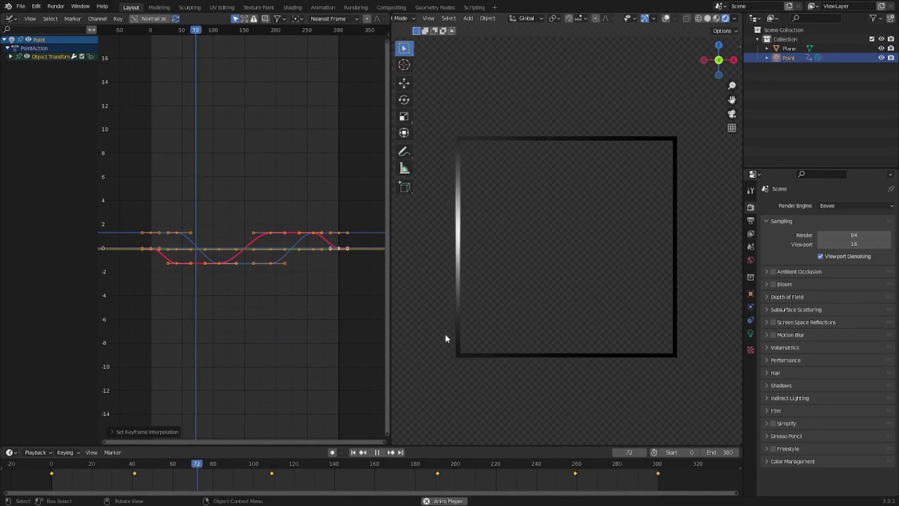
pyautogui.rightClick(253, 214)
pyautogui.moveTo(268, 213)
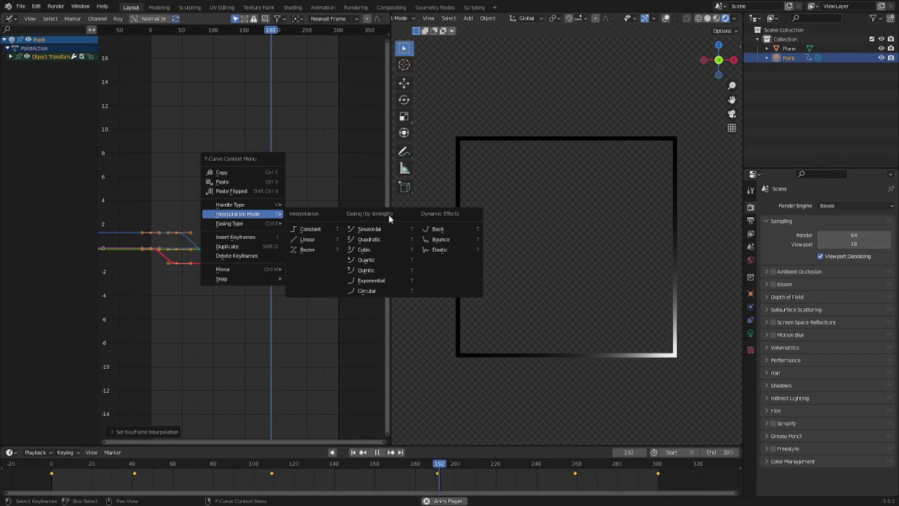
pyautogui.click(331, 239)
# - Compare Bezier and Sinusoidal interpolation on the light's location keyframes while the animation plays
pyautogui.rightClick(286, 193)
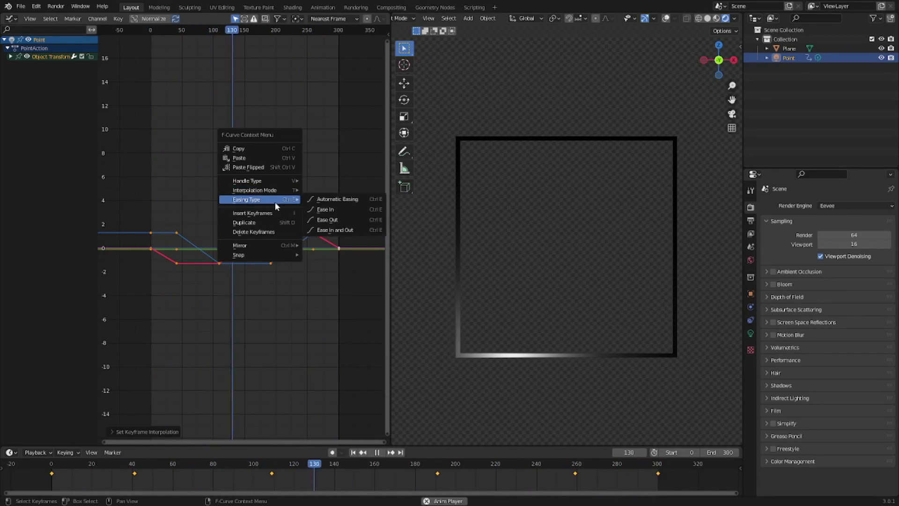
pyautogui.moveTo(285, 189)
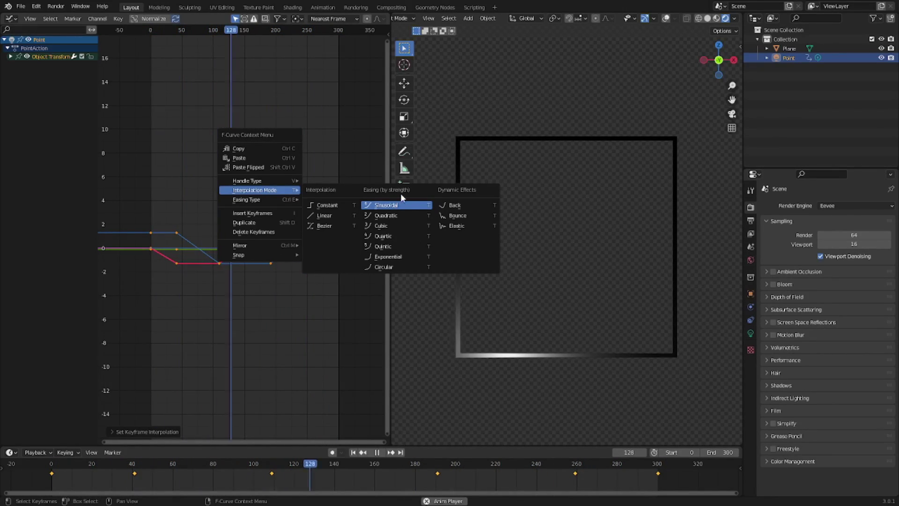
pyautogui.click(340, 228)
pyautogui.rightClick(266, 188)
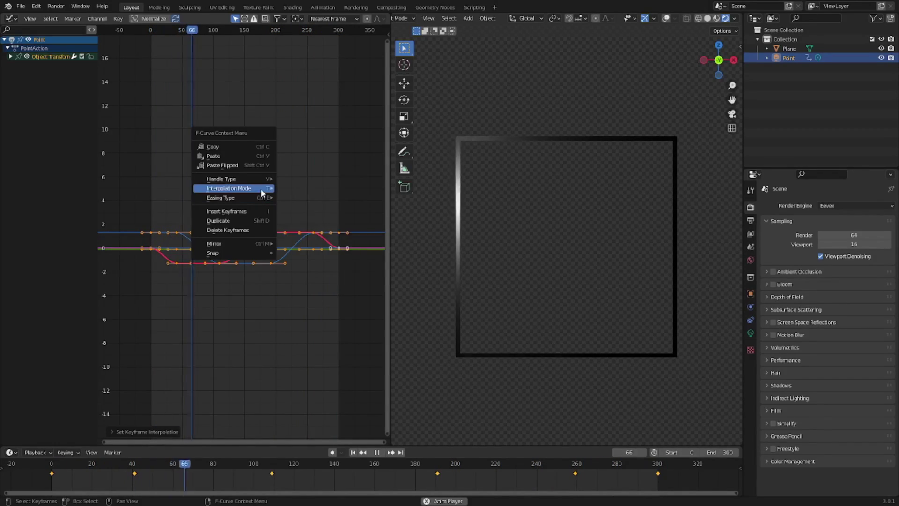
pyautogui.moveTo(267, 188)
pyautogui.click(373, 203)
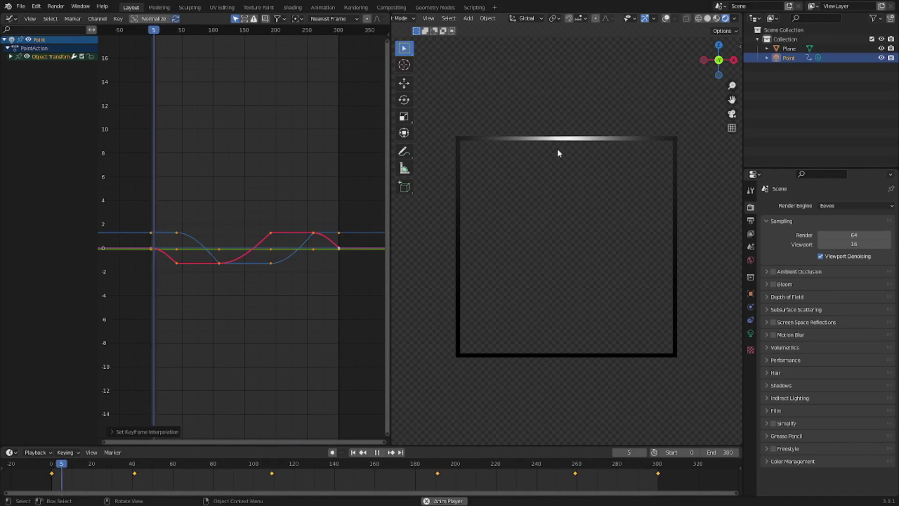
# - Set the light's location keyframes to Circular easing, watch the motion, and stop playback
pyautogui.rightClick(263, 176)
pyautogui.moveTo(283, 174)
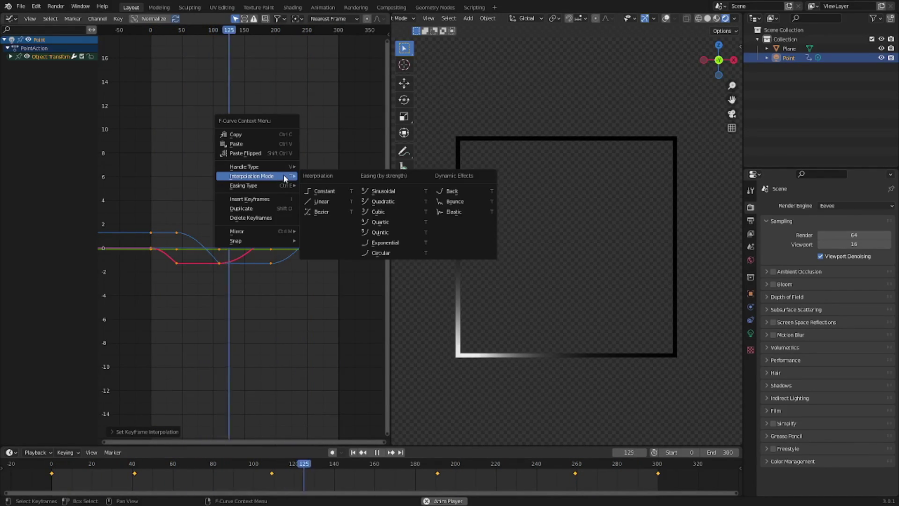
pyautogui.click(381, 252)
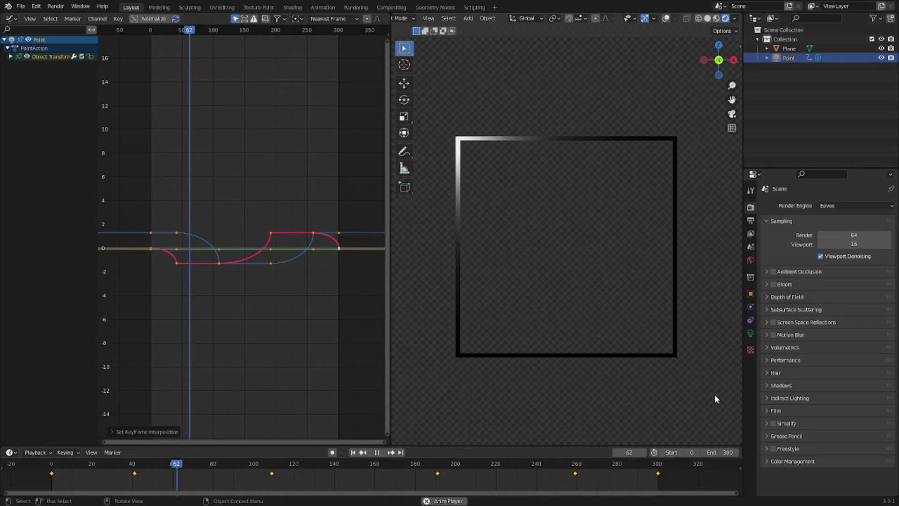
pyautogui.click(377, 452)
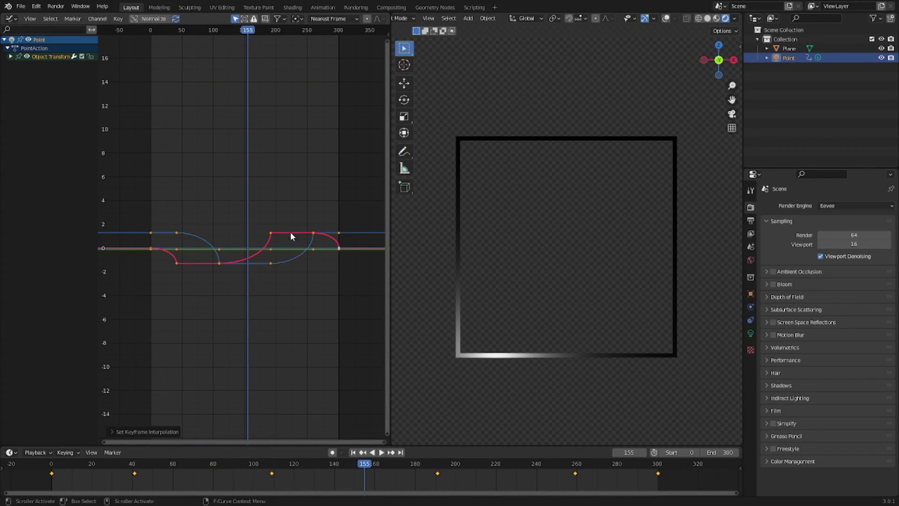
# - Switch the light's location keyframes to Cubic and then Exponential easing to compare the curve shapes
pyautogui.rightClick(183, 218)
pyautogui.moveTo(207, 219)
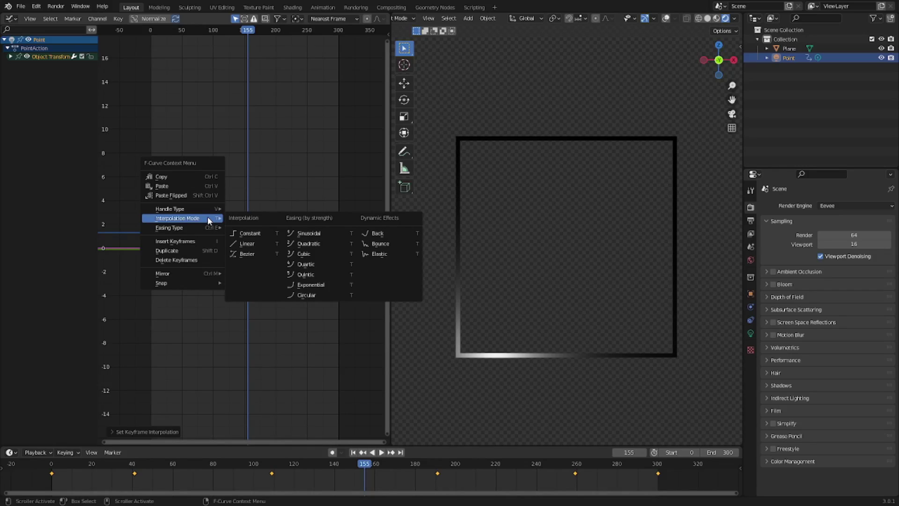
pyautogui.click(327, 255)
pyautogui.rightClick(291, 206)
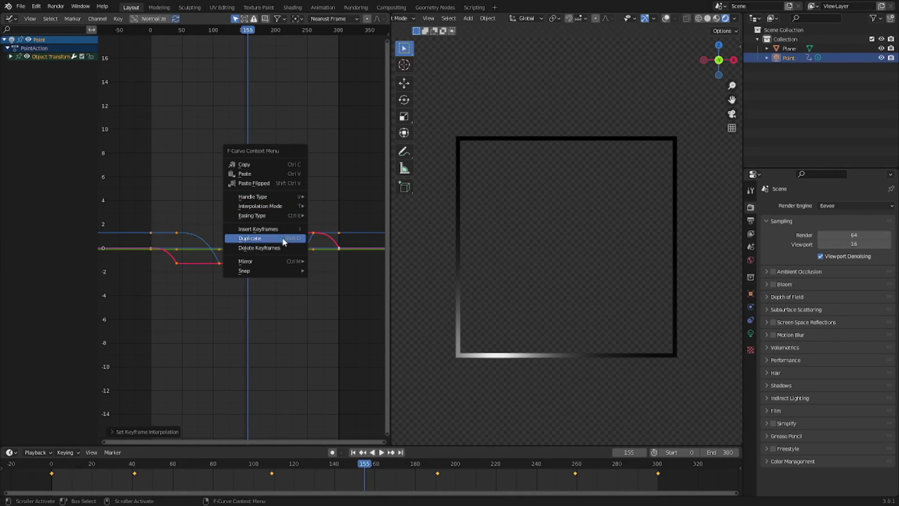
pyautogui.moveTo(283, 209)
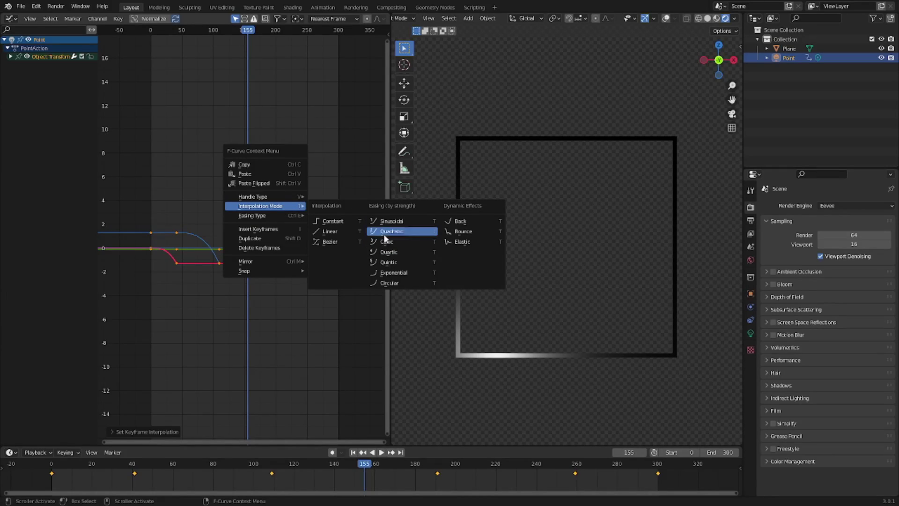
pyautogui.click(409, 271)
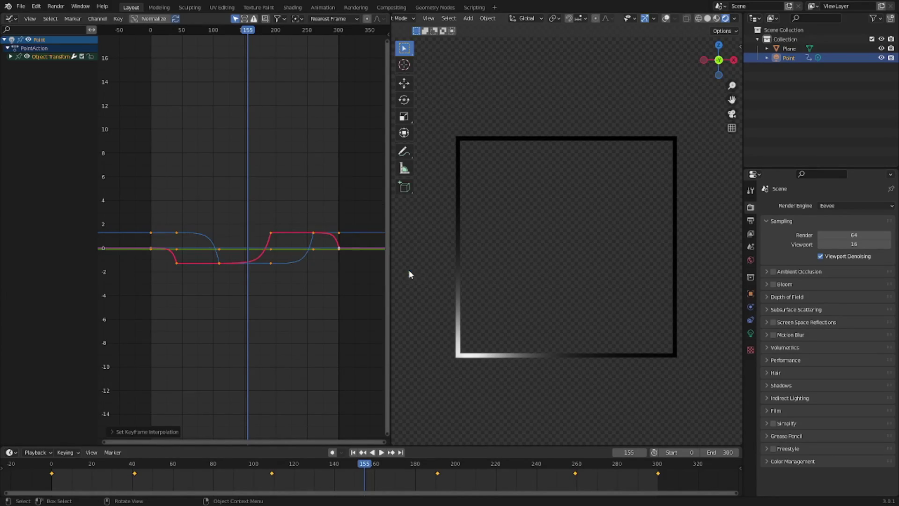
# - Set the light's location keyframes to Sinusoidal easing, and return them to Linear interpolation
pyautogui.rightClick(243, 227)
pyautogui.moveTo(246, 234)
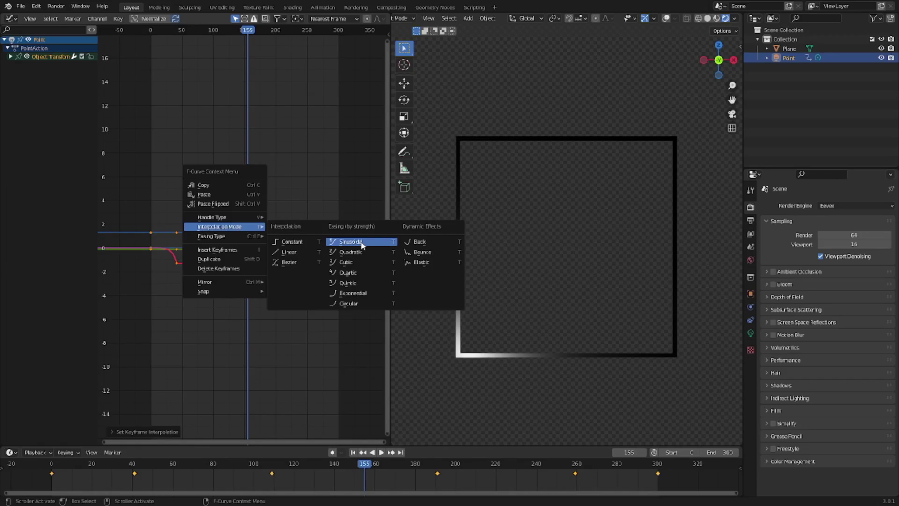
pyautogui.click(361, 241)
pyautogui.scroll(3, 265, 246)
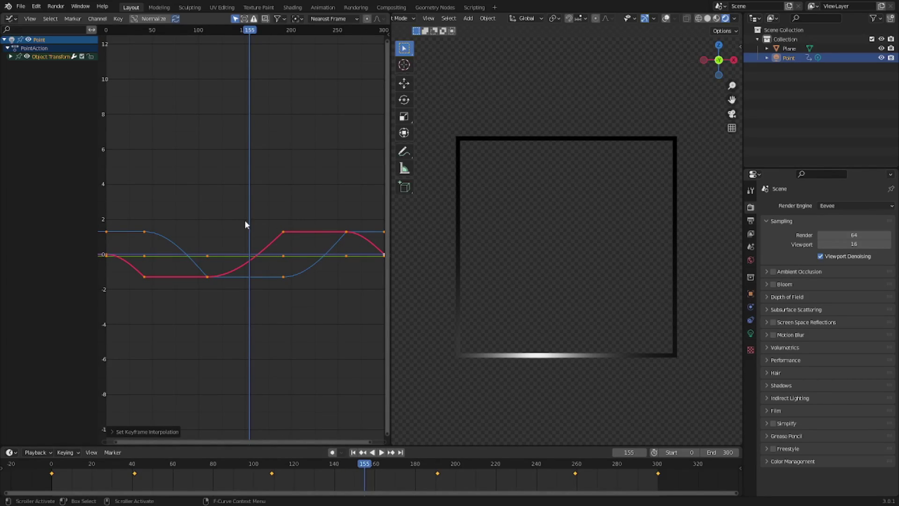
pyautogui.rightClick(245, 224)
pyautogui.moveTo(248, 222)
pyautogui.click(298, 244)
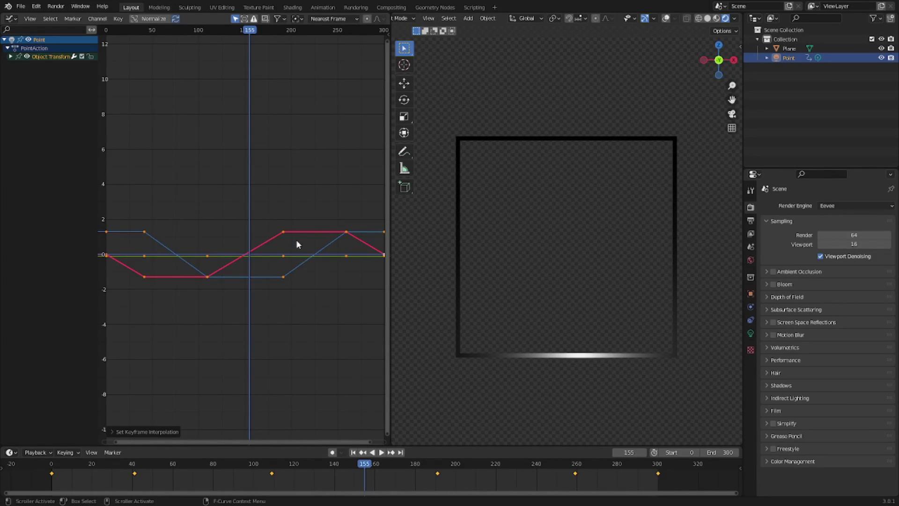
pyautogui.moveTo(295, 240); pyautogui.dragTo(319, 232, button='middle')
# - Set the interpolation mode of all the light's location keyframes to Bezier
pyautogui.moveTo(285, 203)
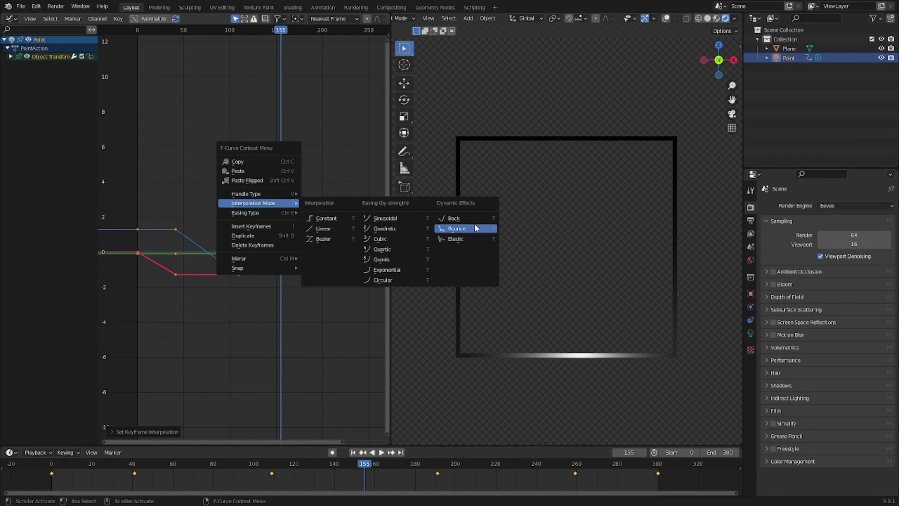
pyautogui.click(449, 239)
pyautogui.rightClick(260, 212)
pyautogui.moveTo(260, 213)
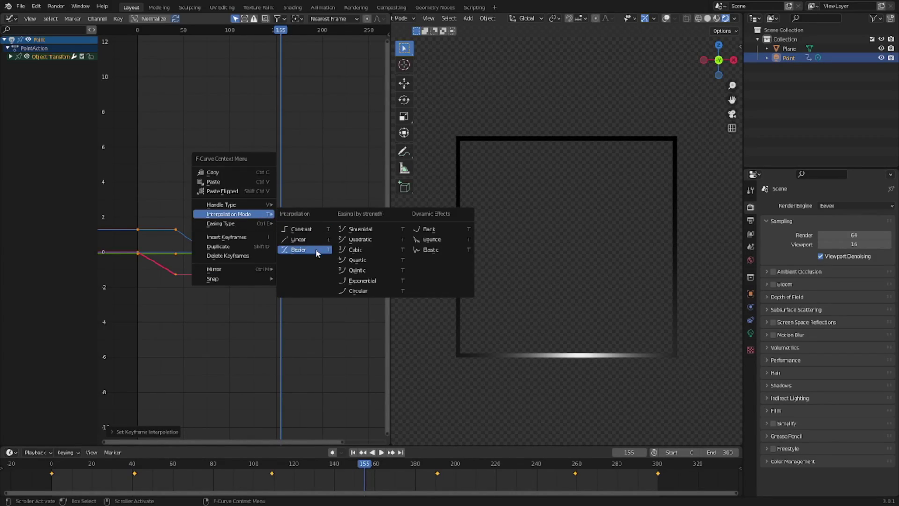
pyautogui.click(316, 251)
# - Apply the Bounce dynamic effect to the light's location keyframes and play the animation from frame 0
pyautogui.rightClick(237, 188)
pyautogui.moveTo(206, 187)
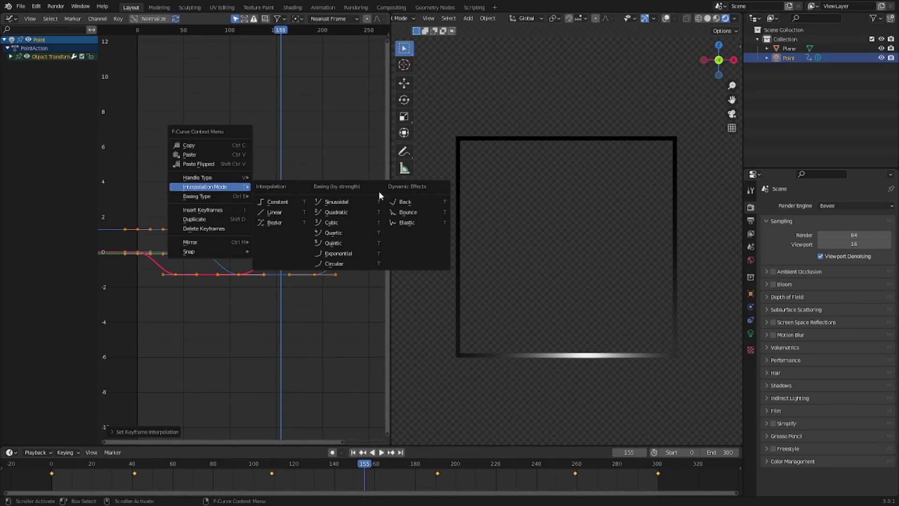
pyautogui.click(409, 212)
pyautogui.scroll(3, 252, 266)
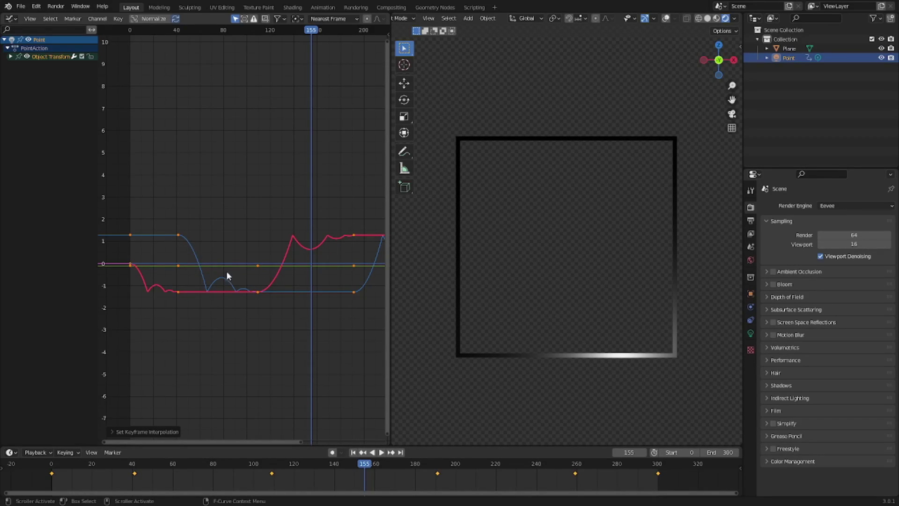
pyautogui.click(353, 453)
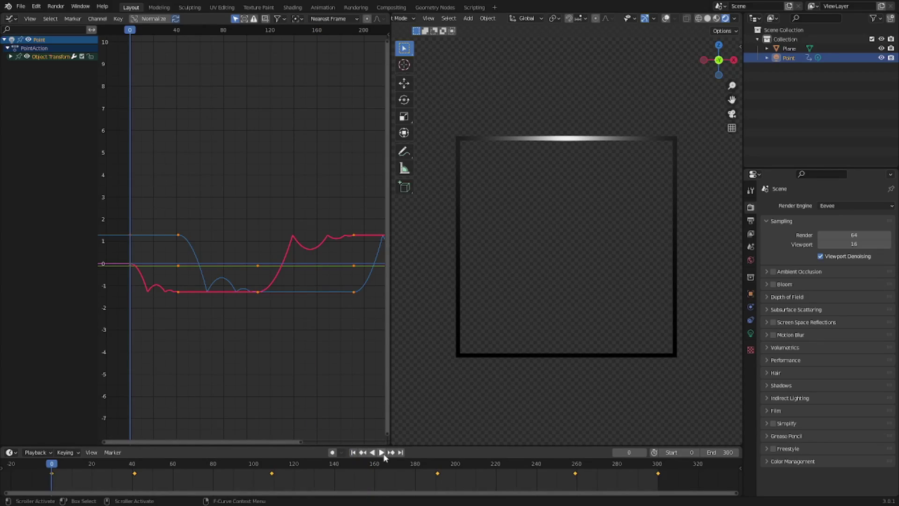
pyautogui.click(381, 452)
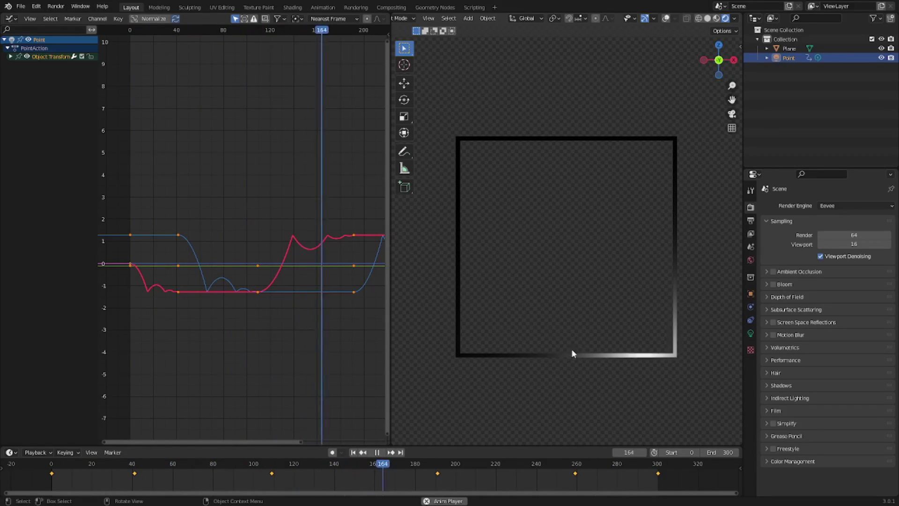
# - Set the light's location keyframes to Elastic interpolation and watch the square frame during playback
pyautogui.rightClick(299, 212)
pyautogui.click(461, 242)
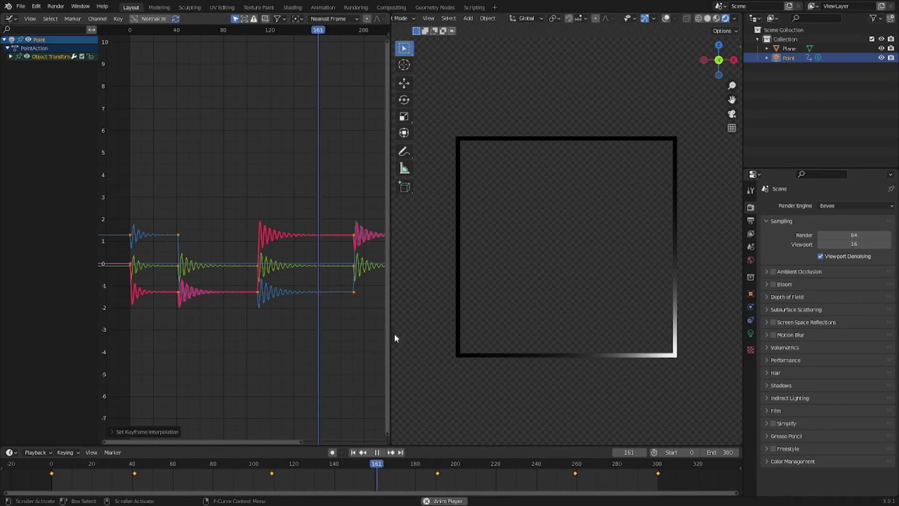
pyautogui.scroll(-6, 565, 342)
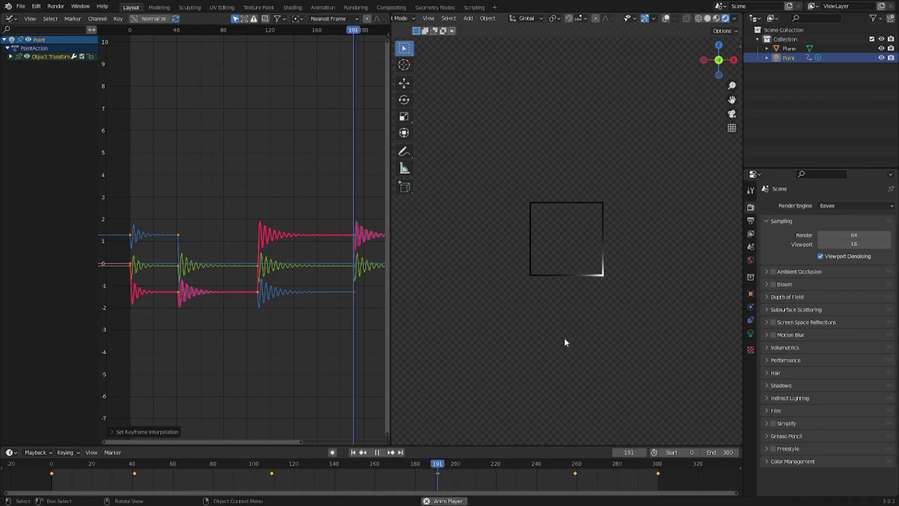
pyautogui.scroll(2, 274, 271)
# - Change the interpolation type of the light's location keyframes to Back and watch the light overshoot the corners
pyautogui.rightClick(274, 271)
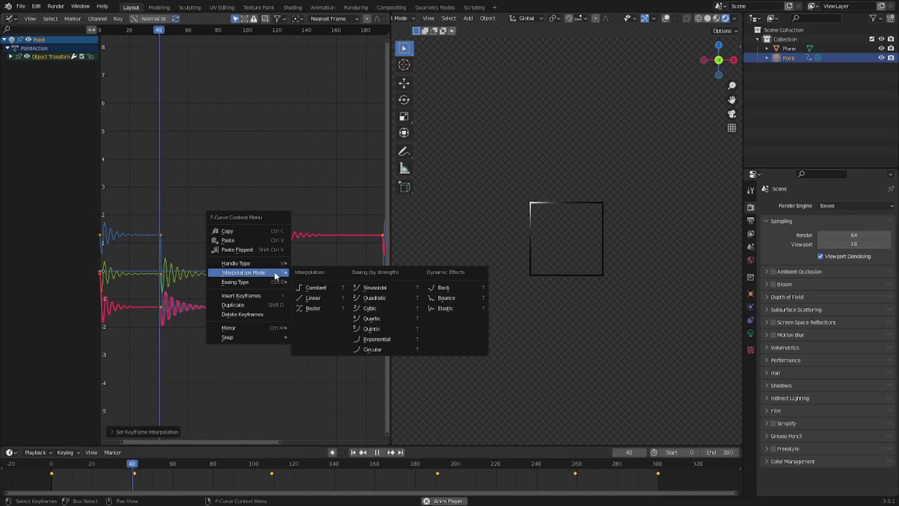
pyautogui.click(161, 431)
pyautogui.click(207, 431)
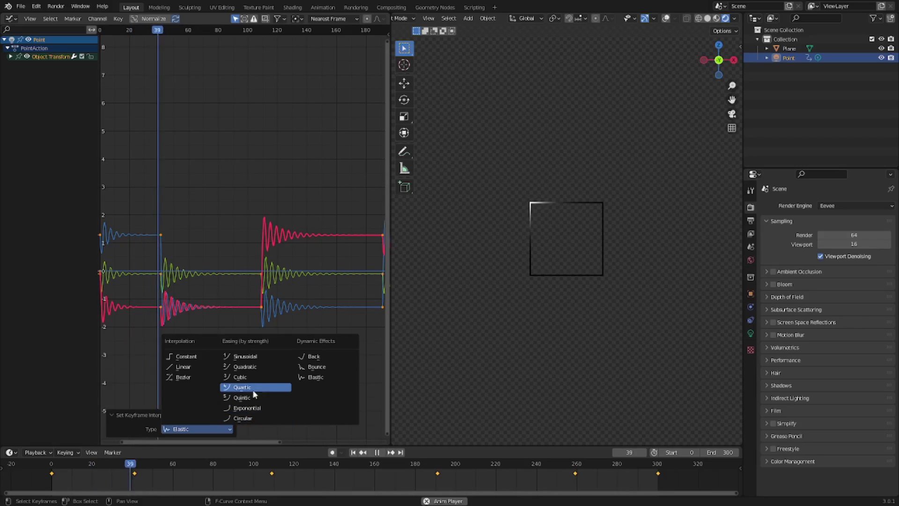
pyautogui.click(329, 357)
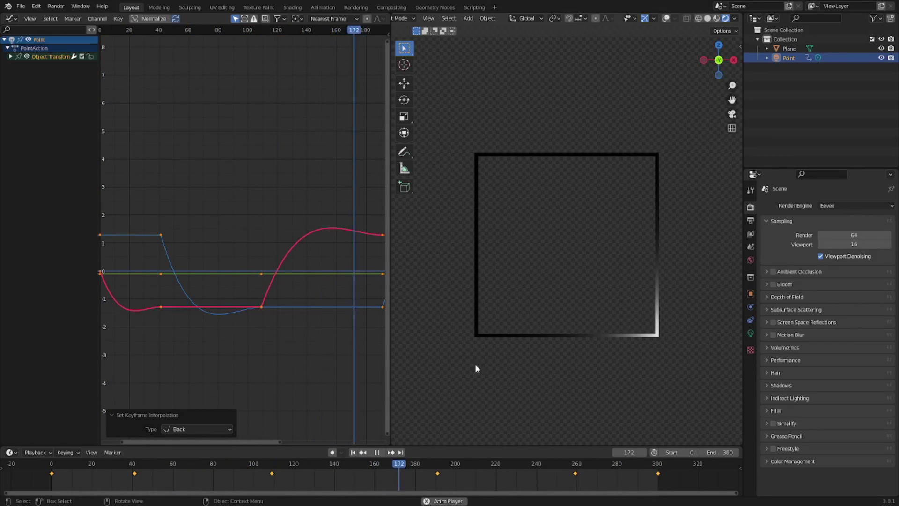
# - Set the easing type of the light's location keyframes to Automatic Easing
pyautogui.scroll(-4, 231, 290)
pyautogui.rightClick(221, 240)
pyautogui.moveTo(221, 240)
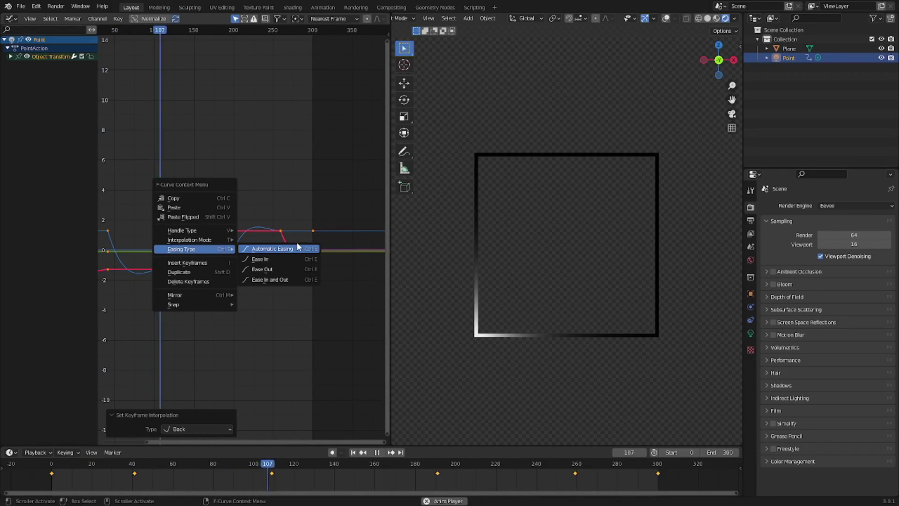
pyautogui.click(271, 248)
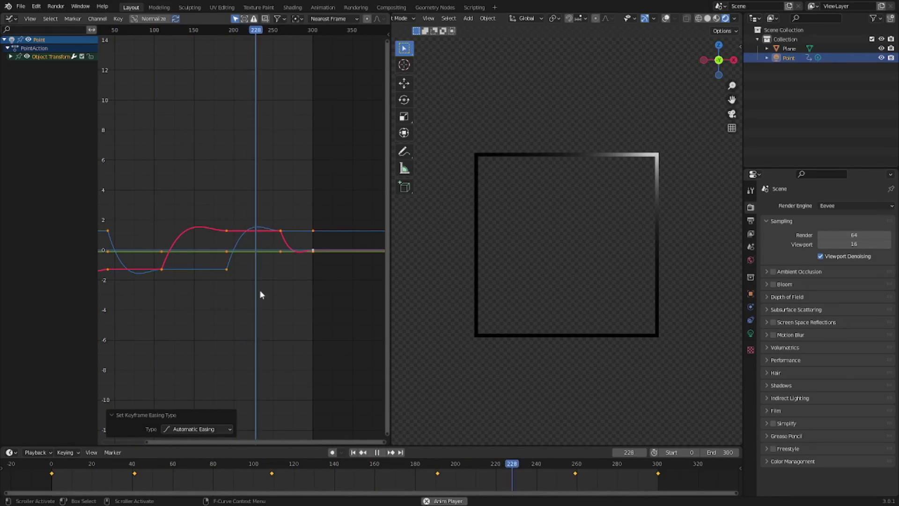
# - Move the light's Z location keyframe from around frame 259 to about frame 250, at a slightly lower value
pyautogui.rightClick(231, 274)
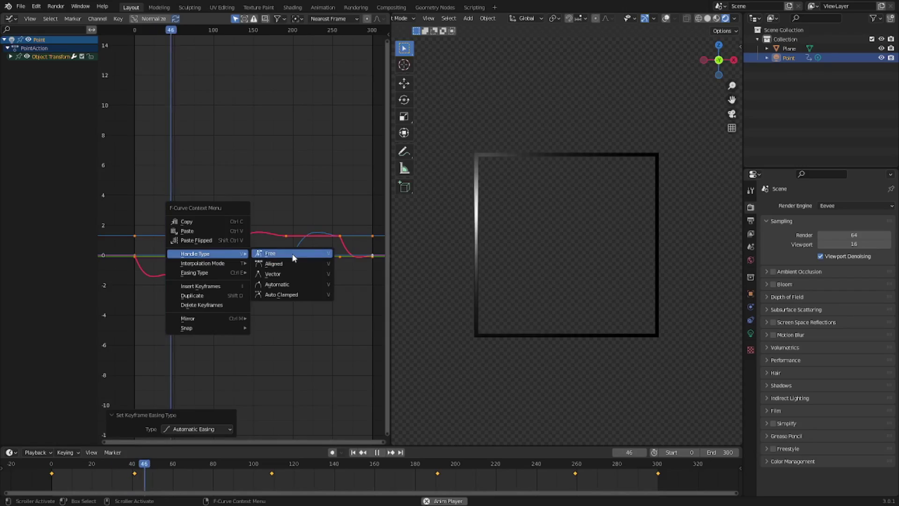
pyautogui.click(284, 244)
pyautogui.click(285, 240)
pyautogui.click(340, 235)
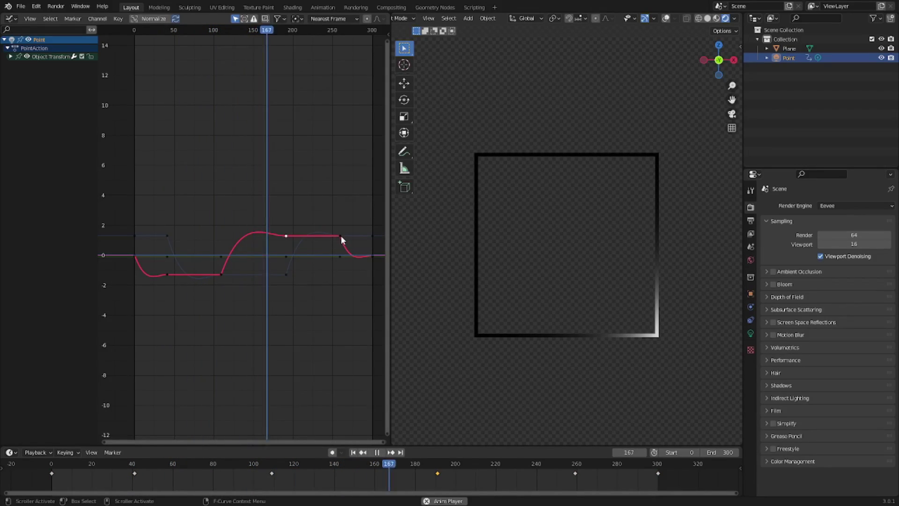
pyautogui.moveTo(340, 239)
pyautogui.mouseDown()
pyautogui.moveTo(325, 239)
pyautogui.moveTo(333, 240)
pyautogui.mouseUp()
pyautogui.click(339, 256)
# - Select all of the light's location keyframes and set their interpolation mode to Linear
pyautogui.rightClick(302, 241)
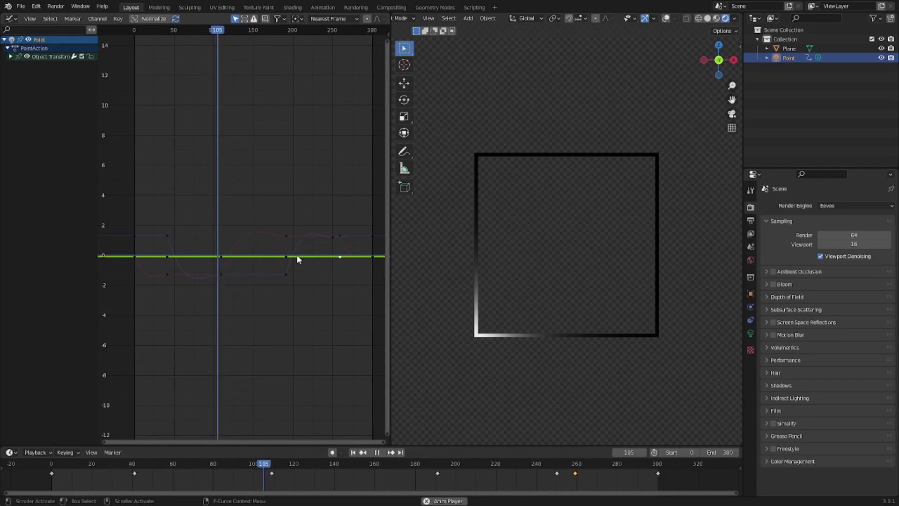
pyautogui.rightClick(283, 243)
pyautogui.press('Escape')
pyautogui.moveTo(132, 138); pyautogui.dragTo(372, 325)
pyautogui.rightClick(276, 195)
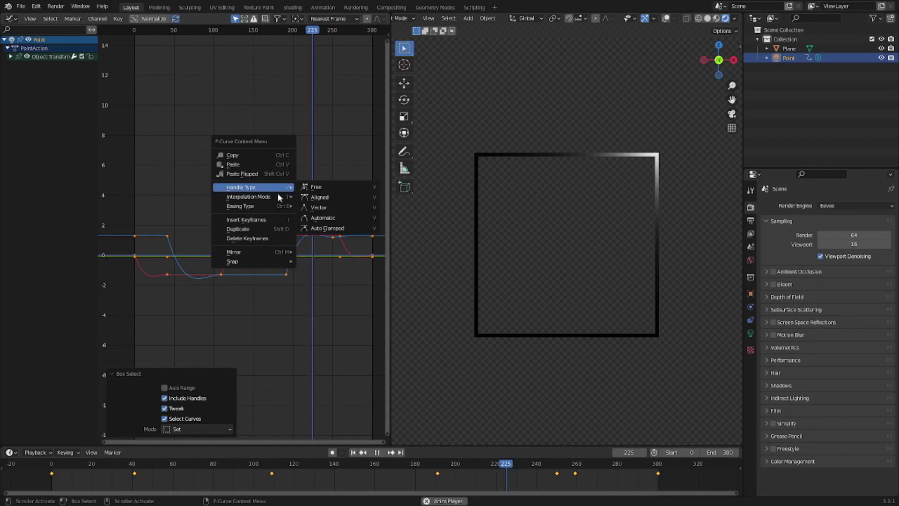
pyautogui.moveTo(275, 197)
pyautogui.click(311, 212)
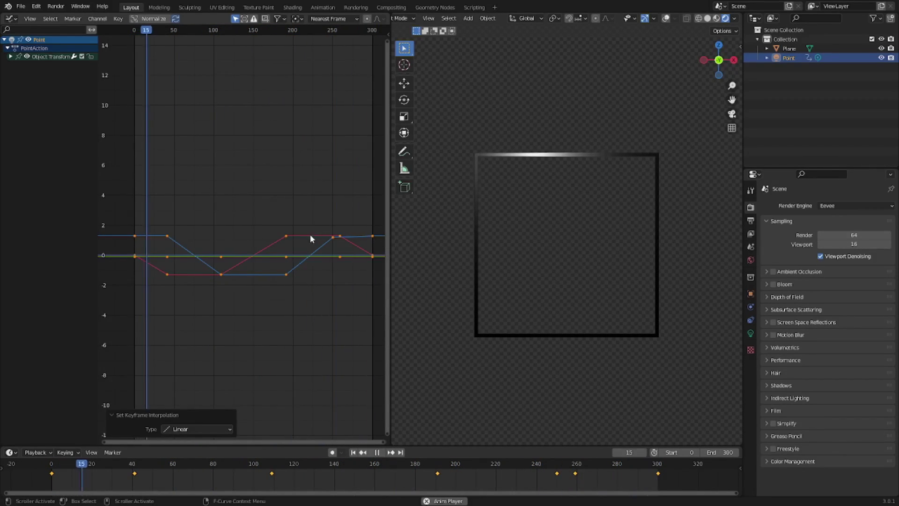
# - Move the X location keyframe at frame 191 to about frame 169, then raise it to about 8.4 near frame 154
pyautogui.click(286, 236)
pyautogui.press('g')
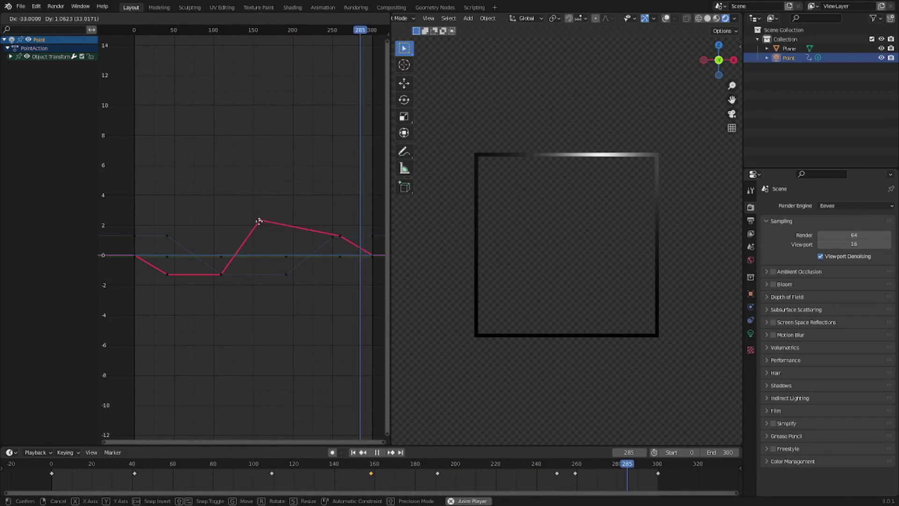
pyautogui.click(268, 248)
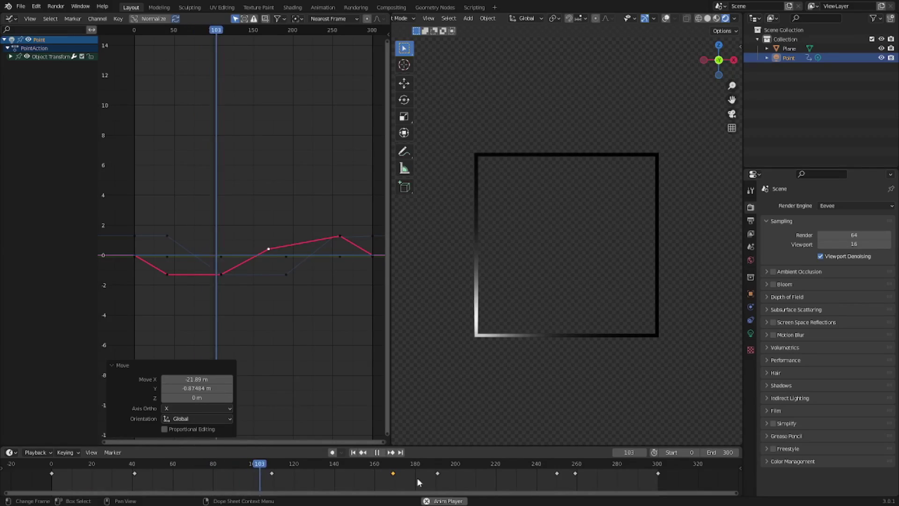
pyautogui.press('g')
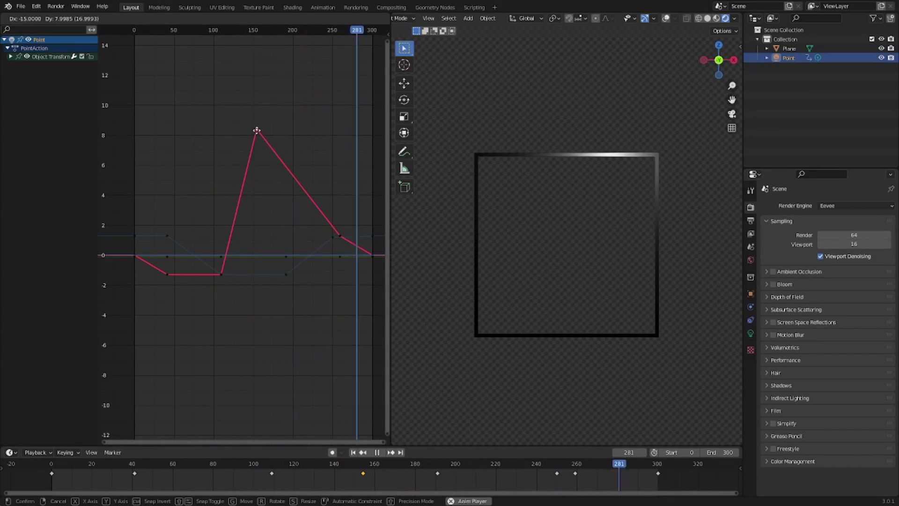
pyautogui.click(257, 129)
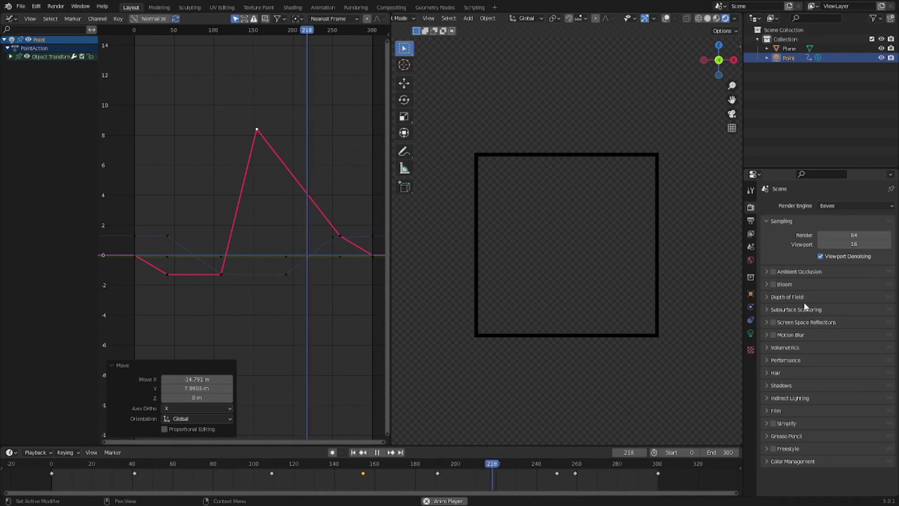
# - Shift the raised X location keyframe up and down during playback, leaving it near frame 173 at a value of about 0.9
pyautogui.moveTo(257, 129); pyautogui.dragTo(254, 242)
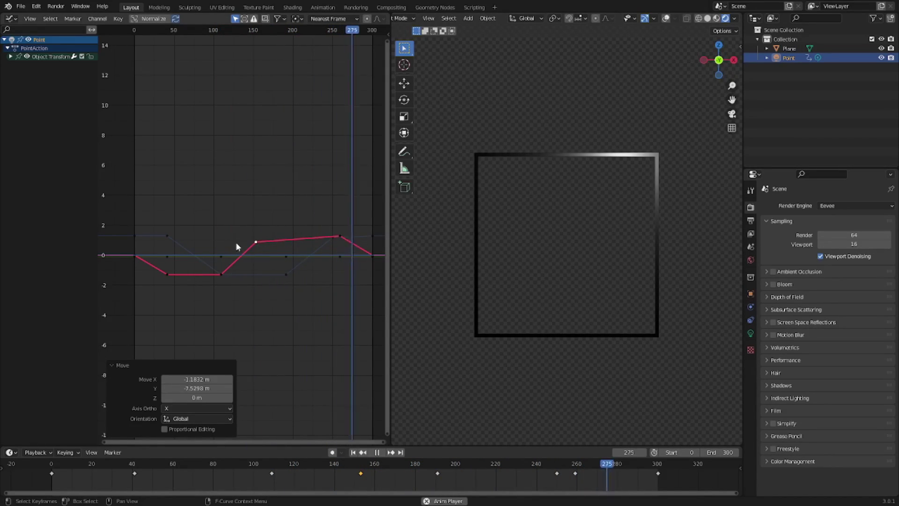
pyautogui.moveTo(256, 244); pyautogui.dragTo(261, 250)
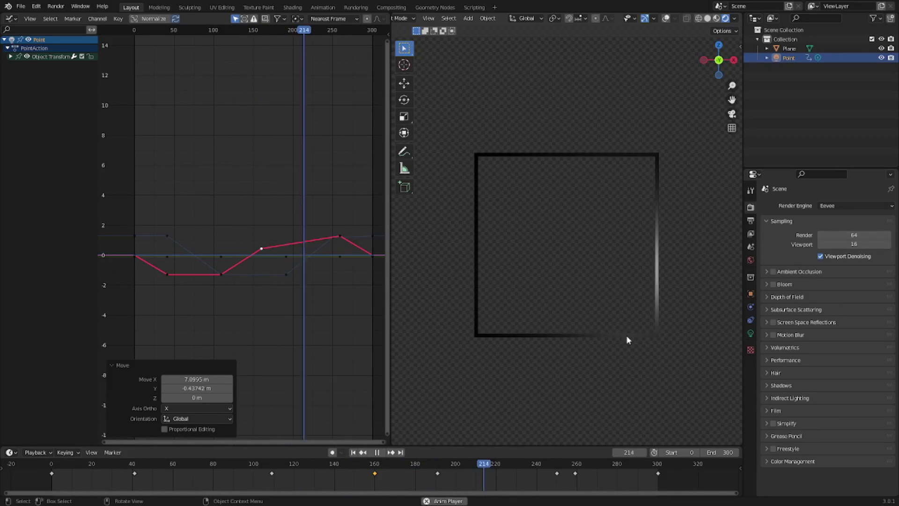
pyautogui.moveTo(261, 248); pyautogui.dragTo(268, 157)
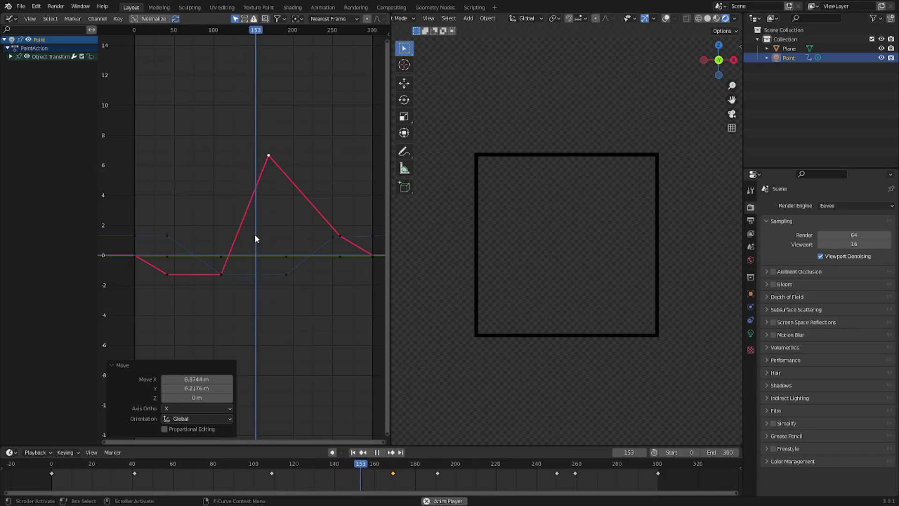
pyautogui.moveTo(268, 165); pyautogui.dragTo(272, 250)
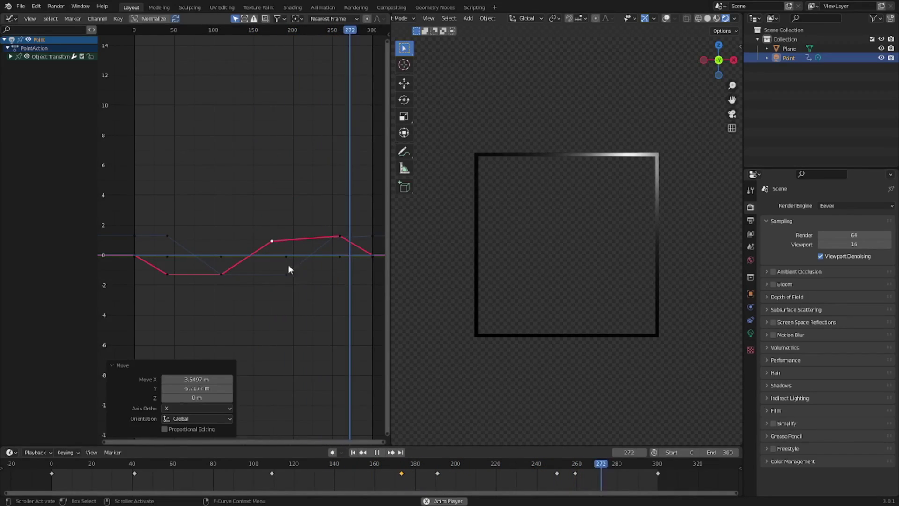
# - Set all location keyframes to Constant interpolation and lower the X location keyframe near frame 173 to about -0.9
pyautogui.moveTo(371, 331); pyautogui.dragTo(140, 206)
pyautogui.rightClick(140, 206)
pyautogui.moveTo(189, 212)
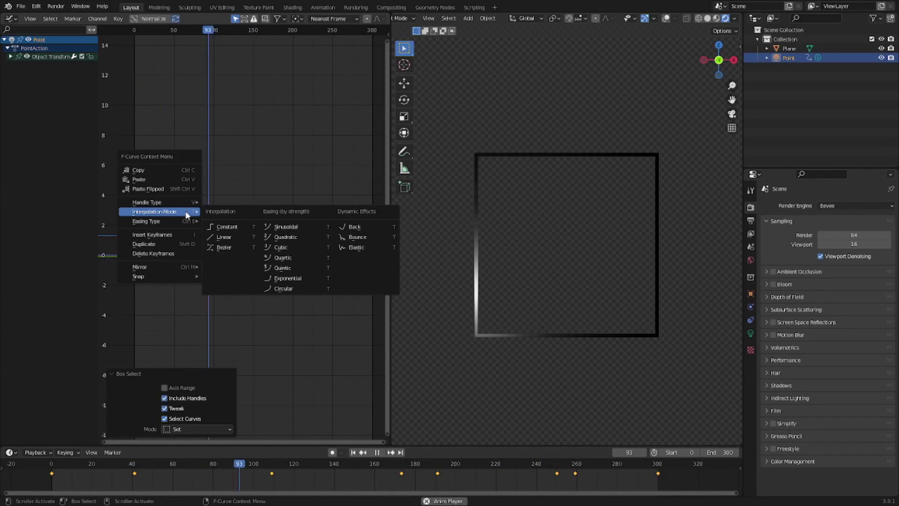
pyautogui.click(236, 227)
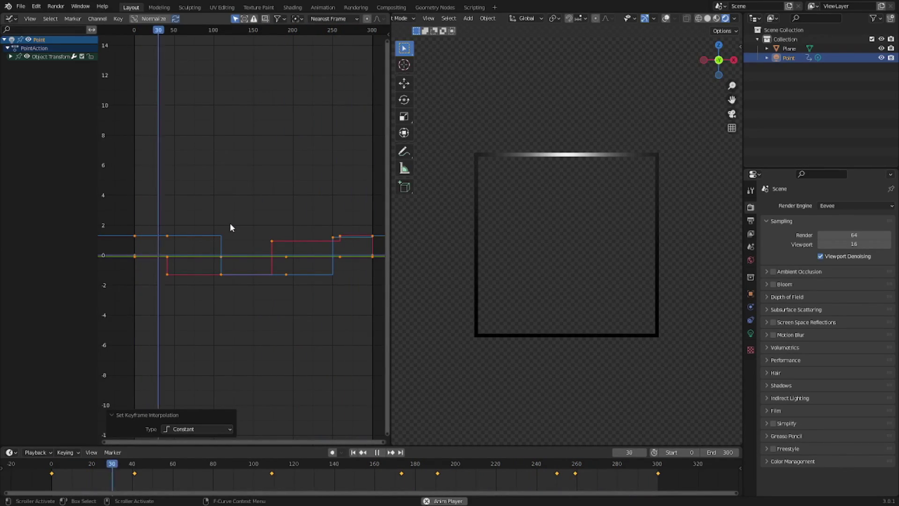
pyautogui.click(272, 242)
pyautogui.moveTo(272, 243); pyautogui.dragTo(270, 272)
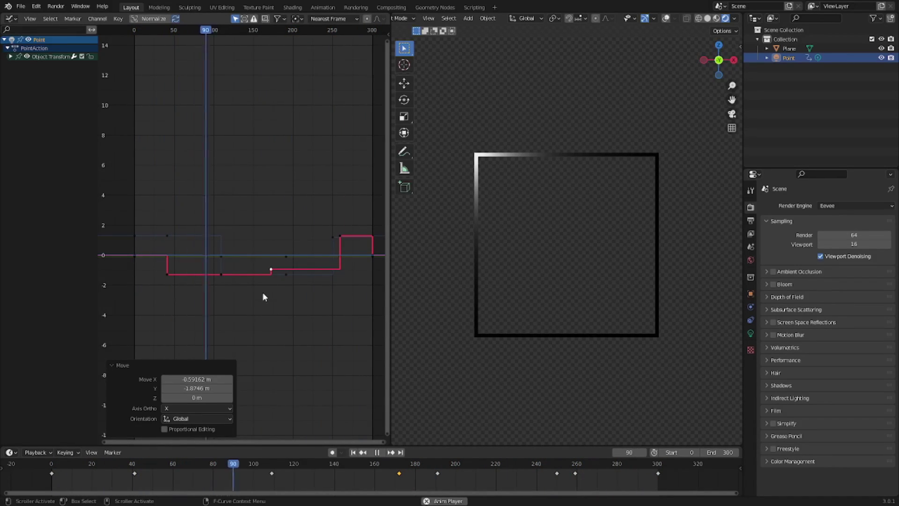